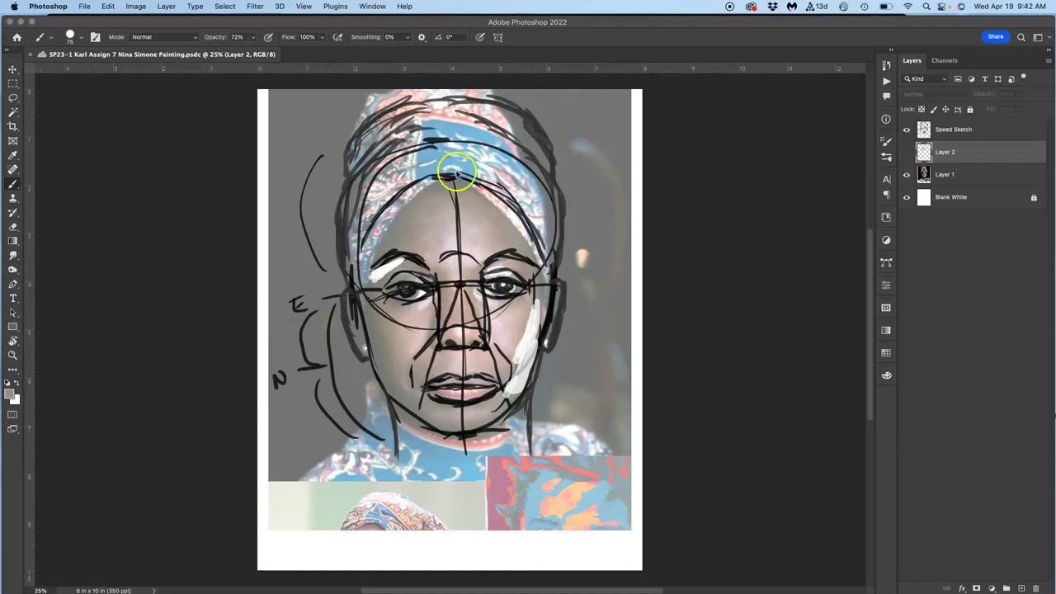
Step: Hide the reference photo layer and bring up Image Size, showing 8 x 10 inches at 350 ppi
left_click(907, 175)
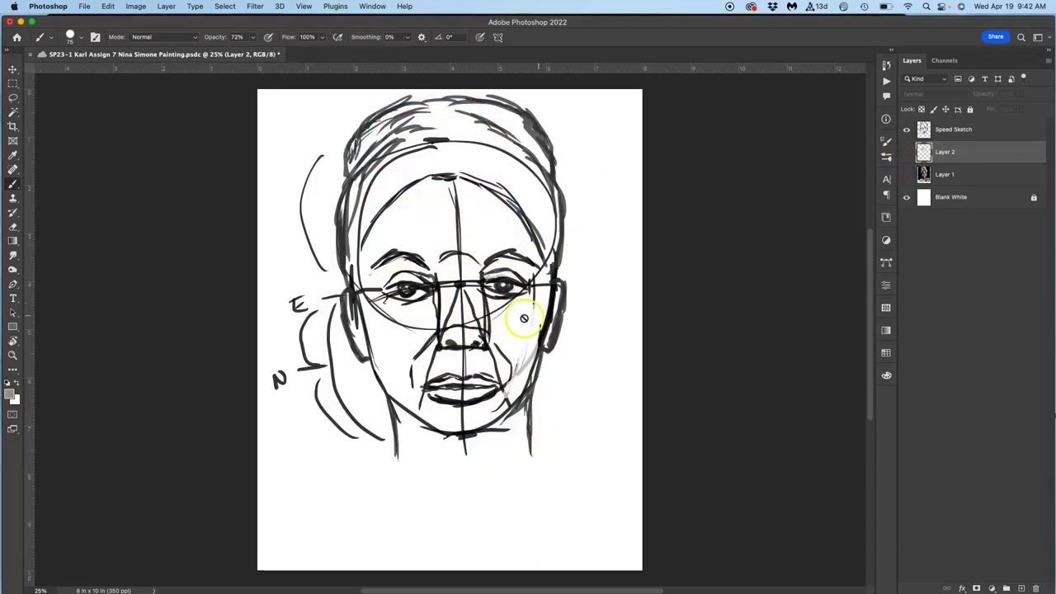
scroll(471, 336, "right", 5)
scroll(471, 337, "down", 3)
scroll(384, 199, "up", 3)
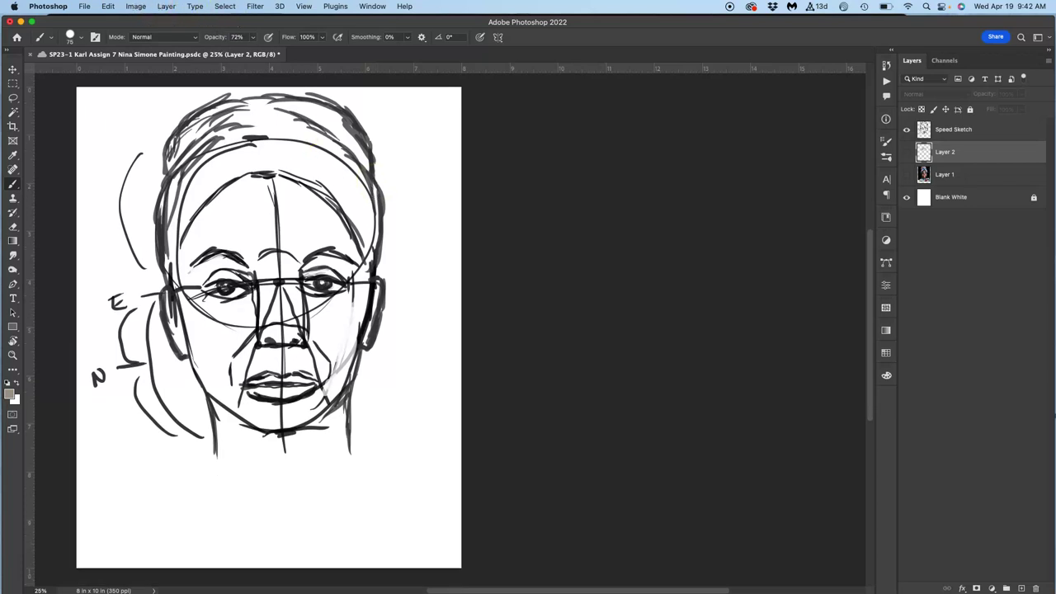
left_click(136, 6)
Step: Raise the width from 8 to 14 inches with ratio linked, giving 14 x 17.5 in
left_click(144, 85)
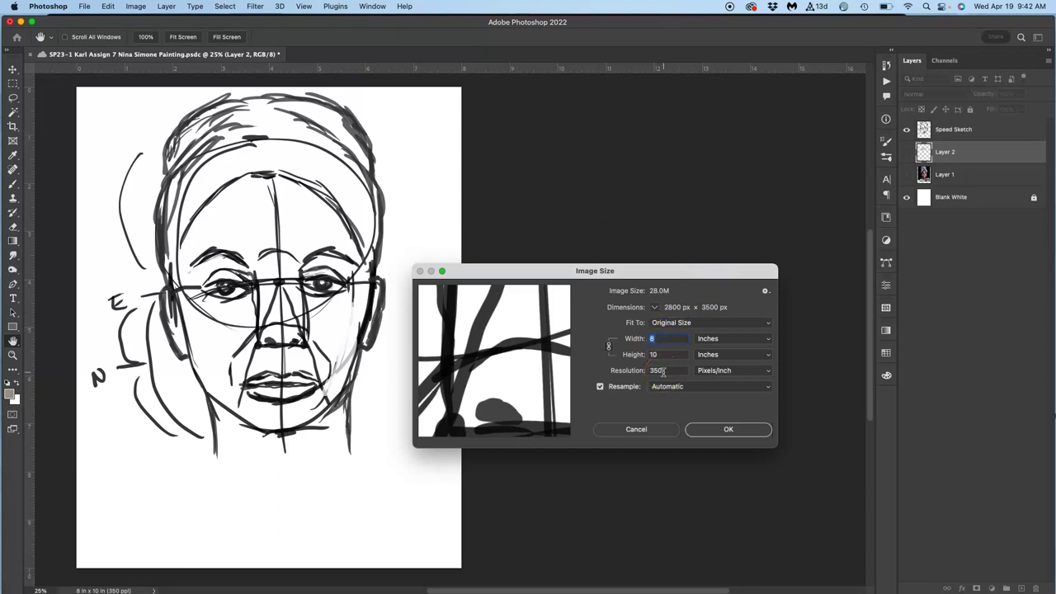
left_click(656, 340)
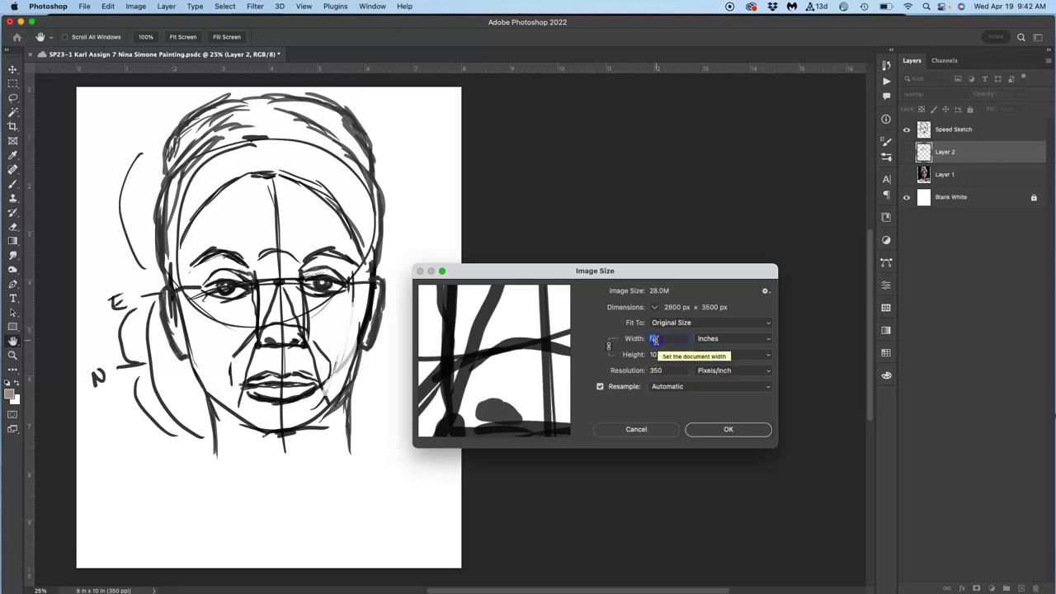
left_click_drag(648, 339, 665, 339)
left_click(667, 355)
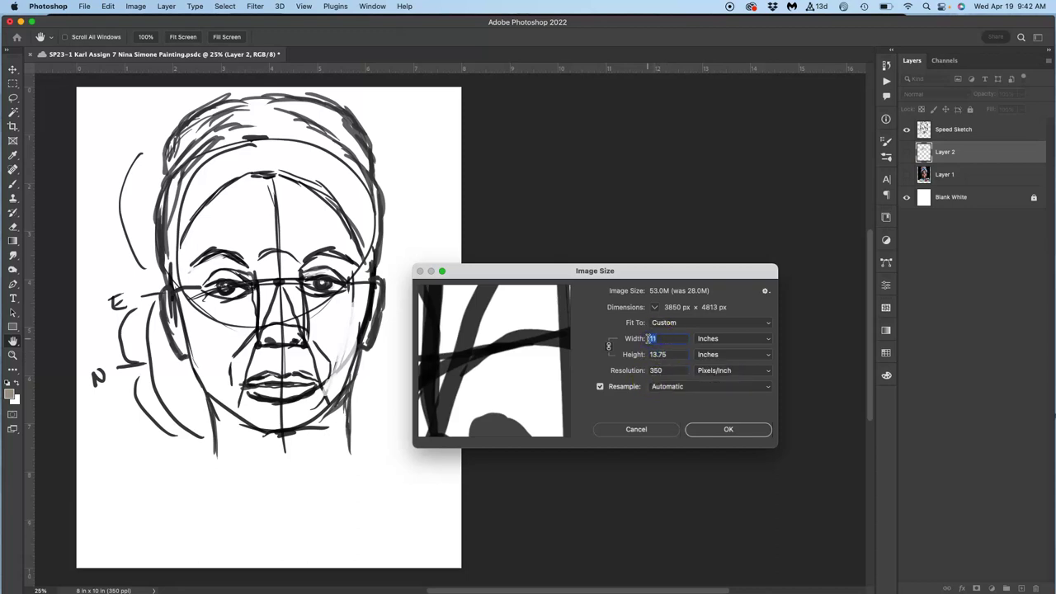
left_click_drag(648, 339, 660, 339)
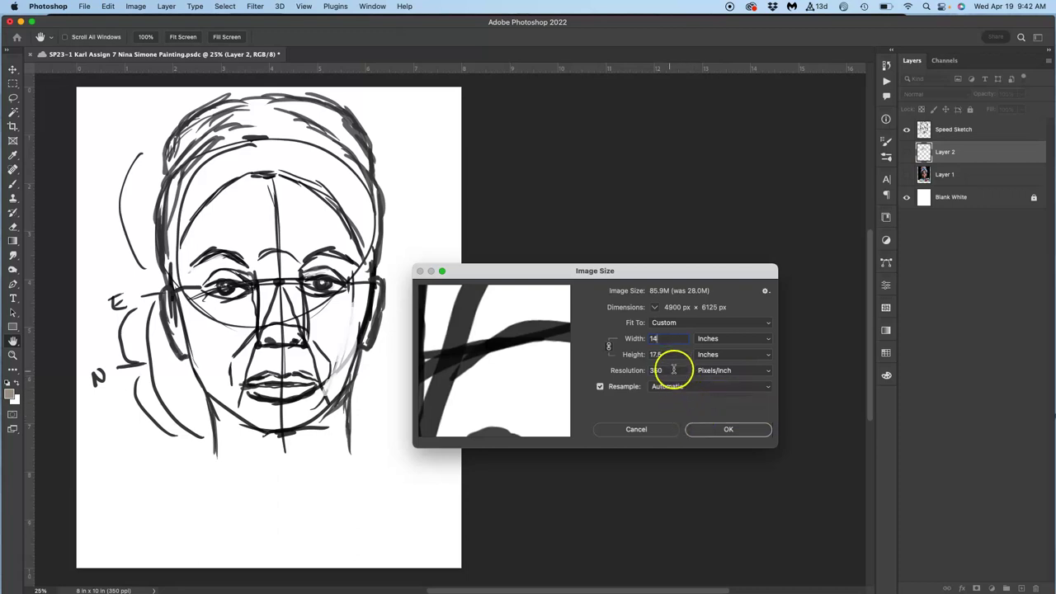
left_click(706, 429)
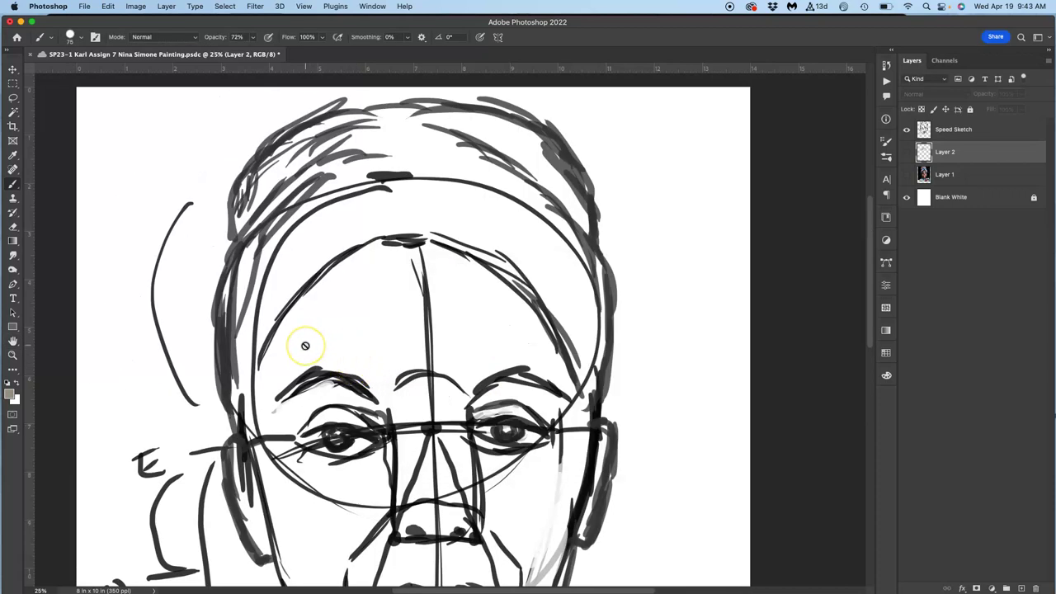
scroll(305, 346, "up", 7)
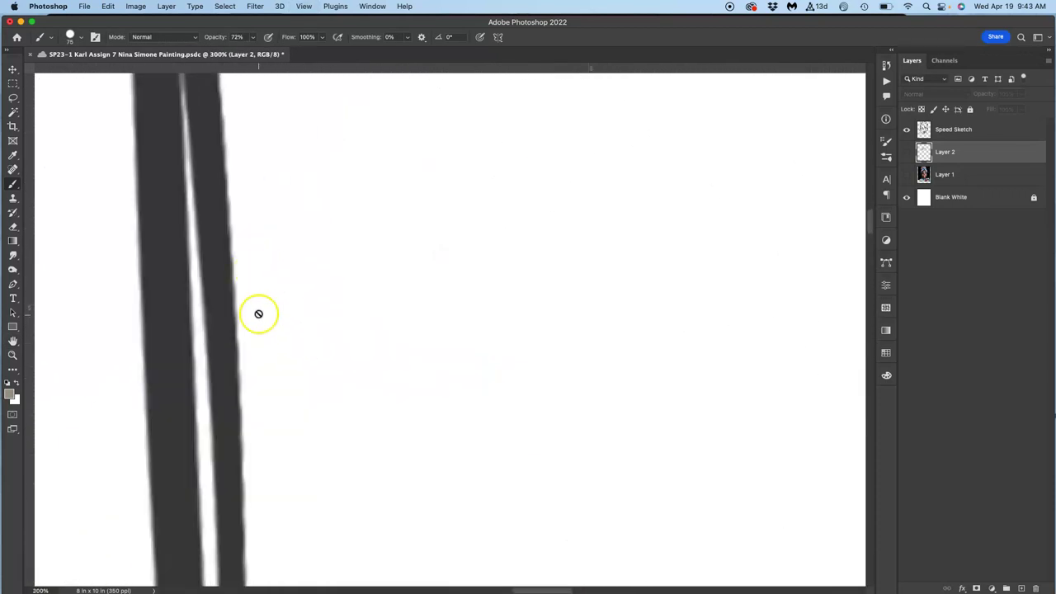
key("super+0")
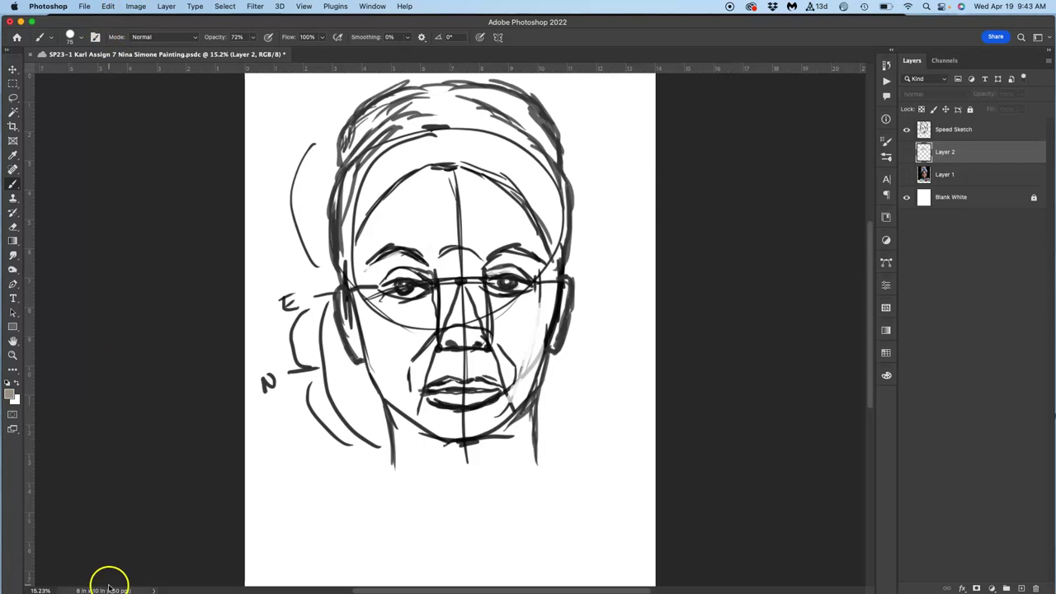
left_click(137, 6)
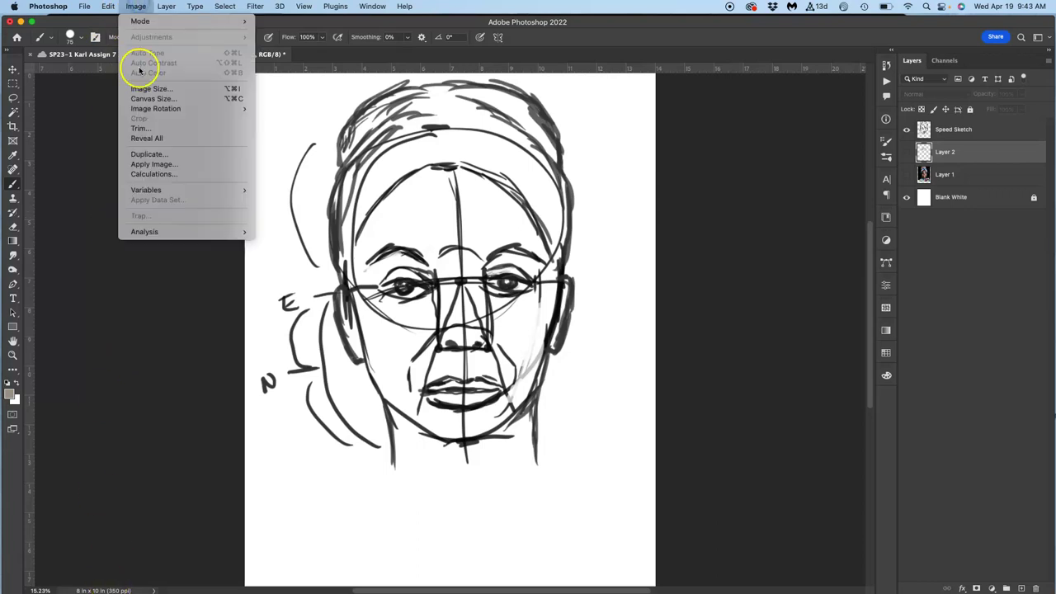
left_click(137, 86)
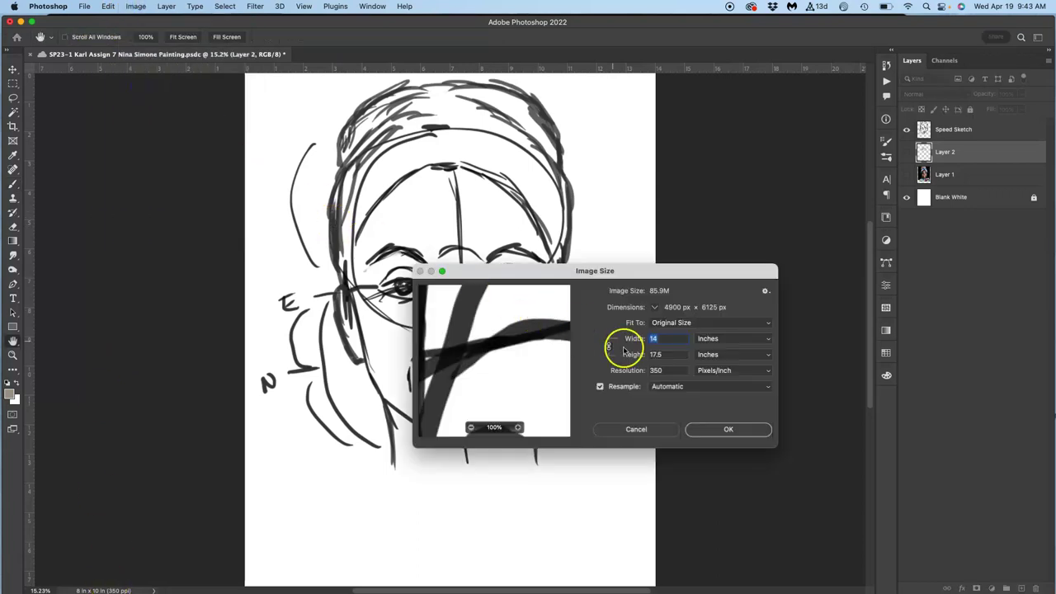
left_click(723, 427)
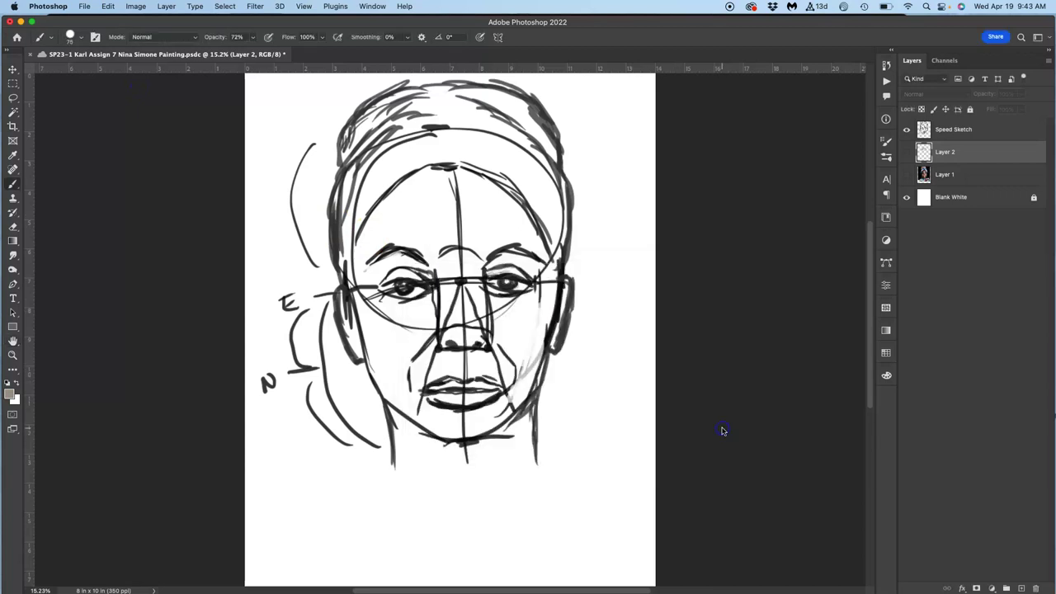
left_click(156, 589)
left_click(114, 570)
scroll(318, 318, "right", 6)
scroll(318, 317, "right", 2)
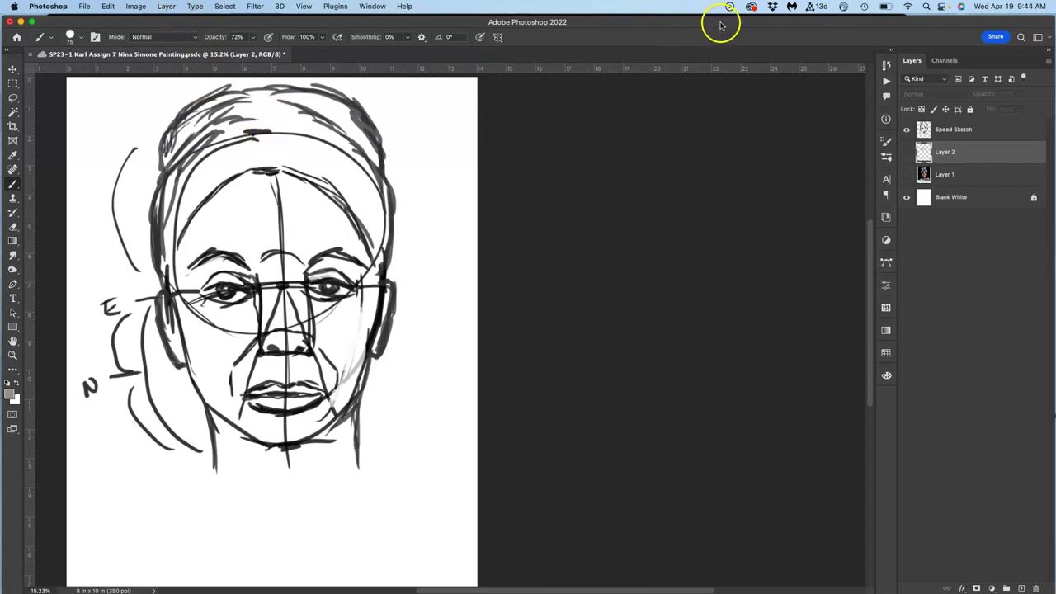
Step: Move Photoshop aside and open the course's #Assignment #7 folder in Finder
left_click_drag(721, 26, 600, 25)
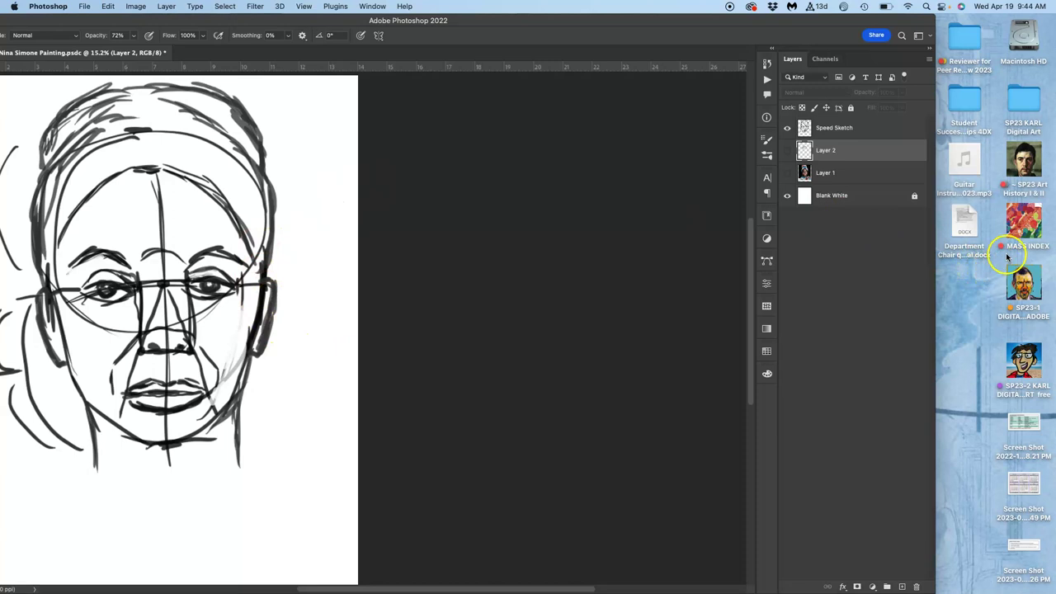
double_click(1028, 284)
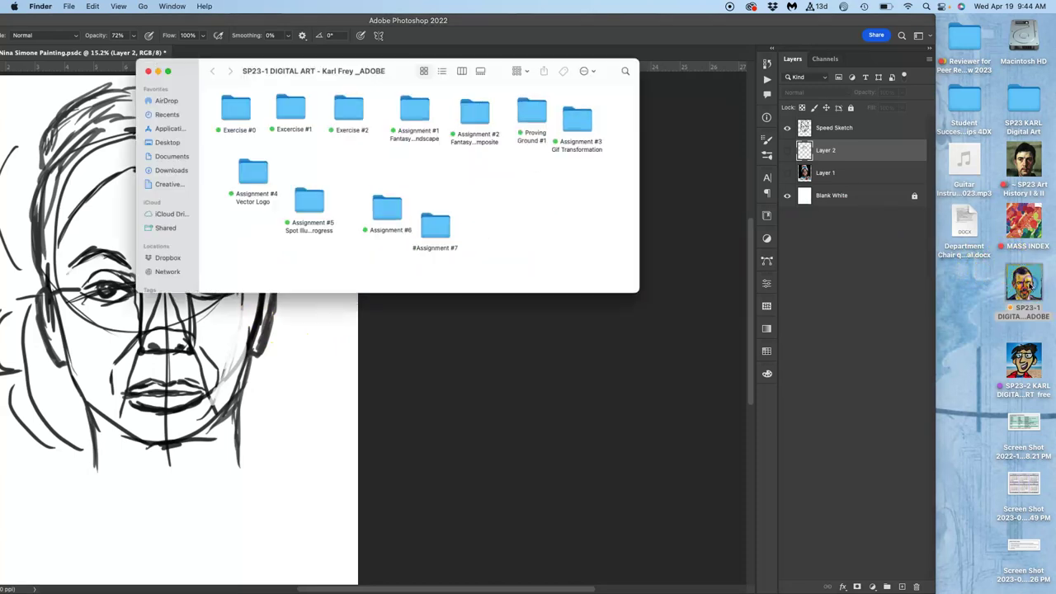
double_click(371, 219)
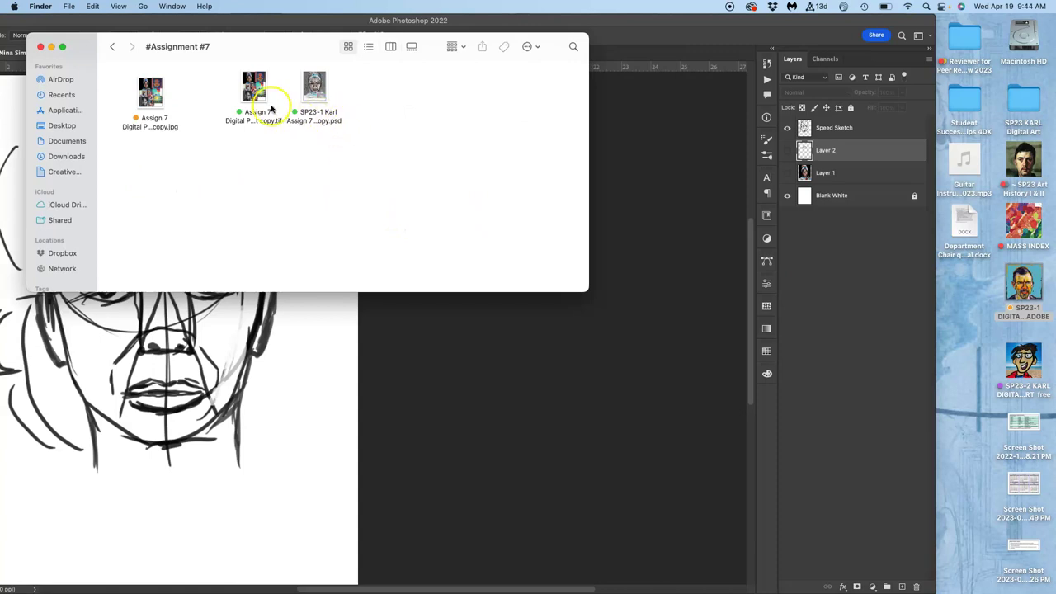
Step: Open Assign 7 Digital Painting Style Sheet copy.jpg with Adobe Photoshop 2022
right_click(253, 86)
mouse_move(285, 103)
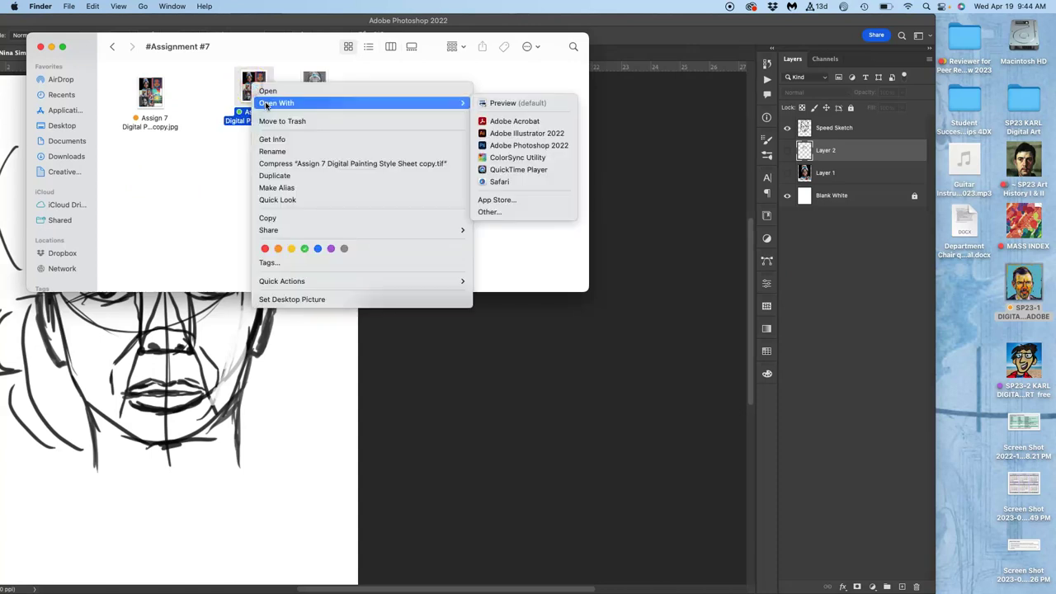
left_click(179, 152)
right_click(147, 93)
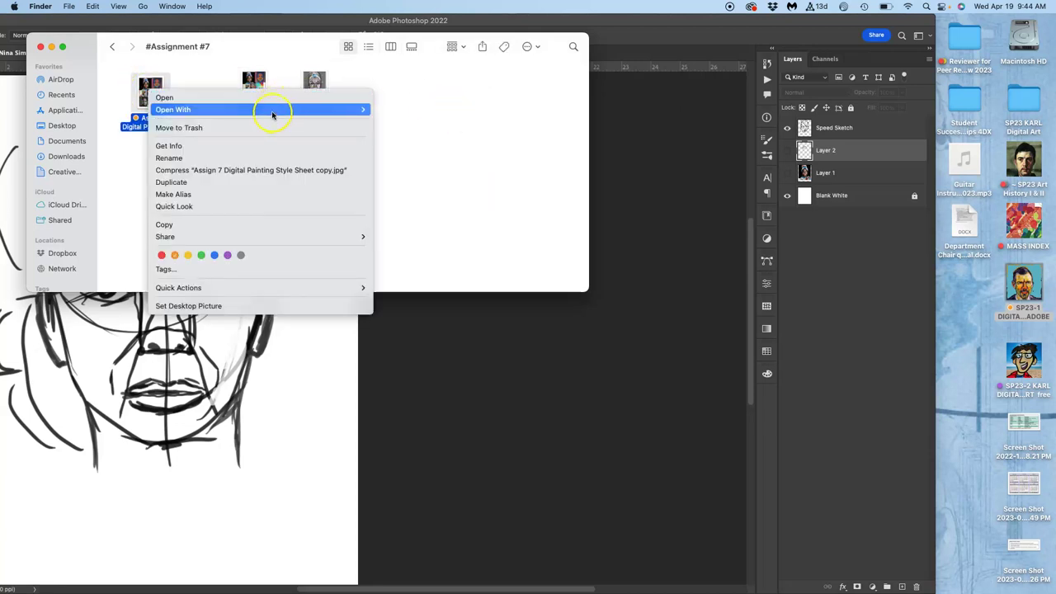
mouse_move(272, 110)
left_click(414, 152)
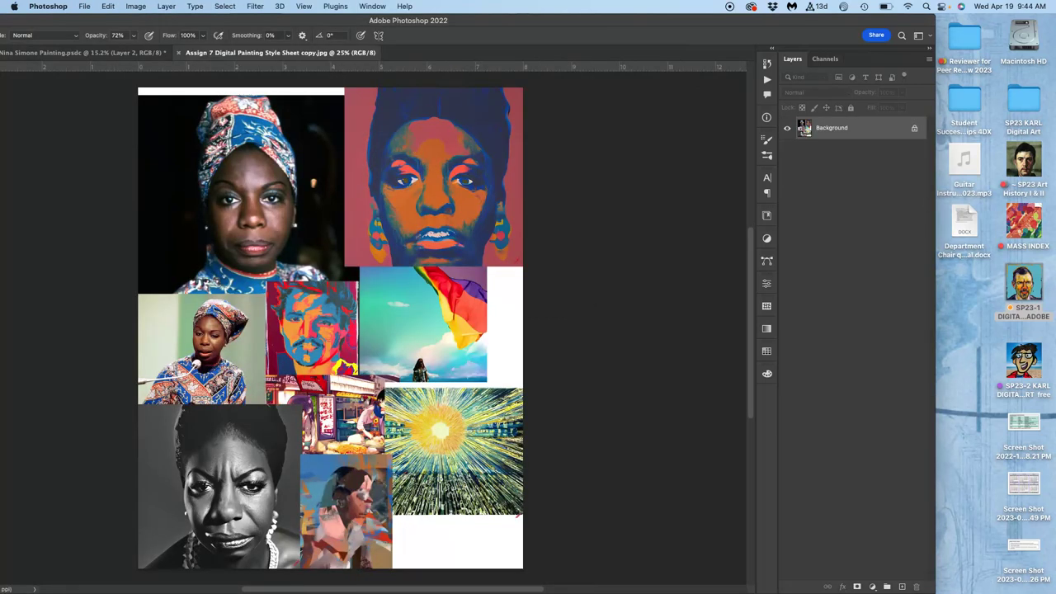
Step: Maximise Photoshop and add a dark stroke along the left hairline of the face sketch
double_click(322, 21)
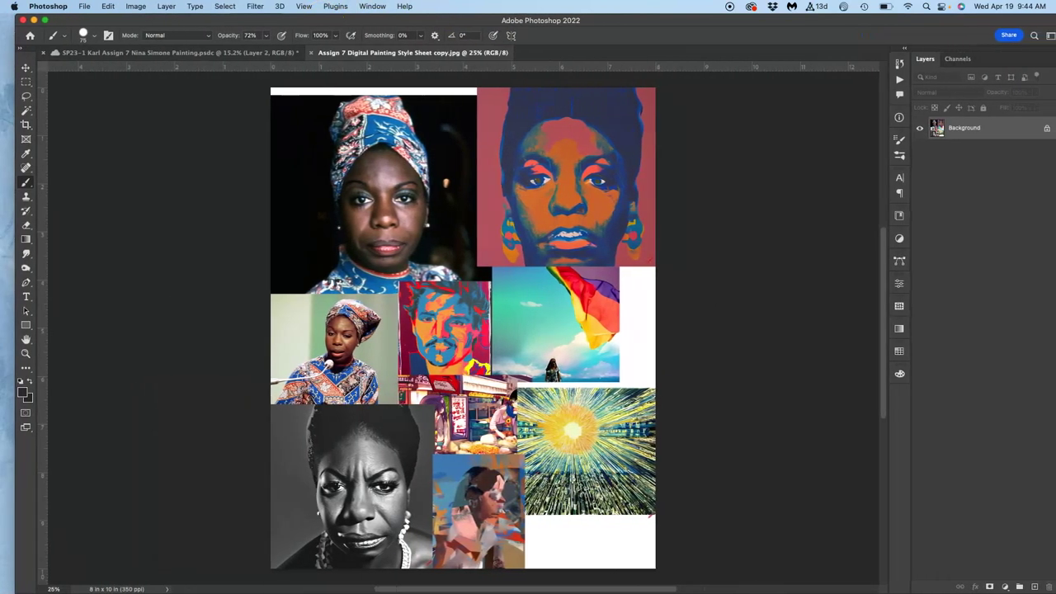
left_click(228, 52)
left_click(359, 54)
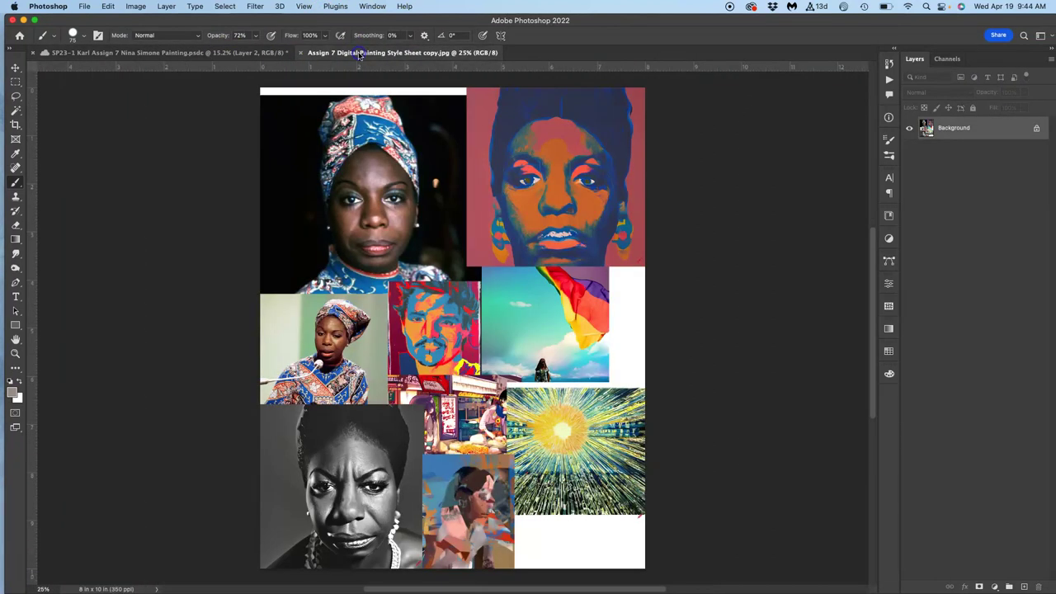
left_click(236, 52)
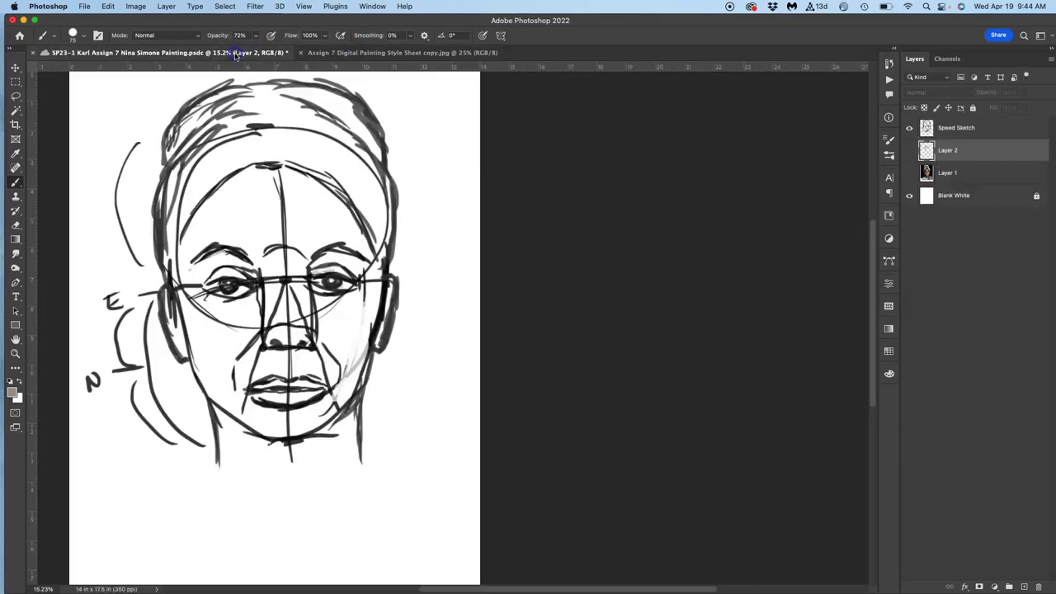
left_click_drag(175, 137, 182, 161)
Step: Arrange the two documents side by side with Window > Arrange > 2-up Vertical
left_click(373, 6)
mouse_move(375, 25)
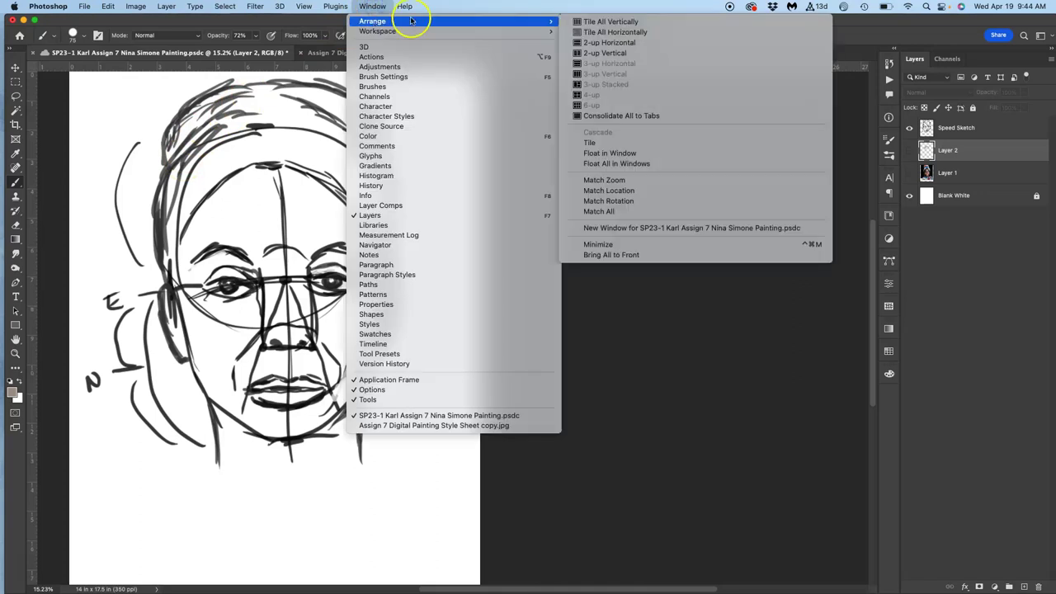
left_click(620, 54)
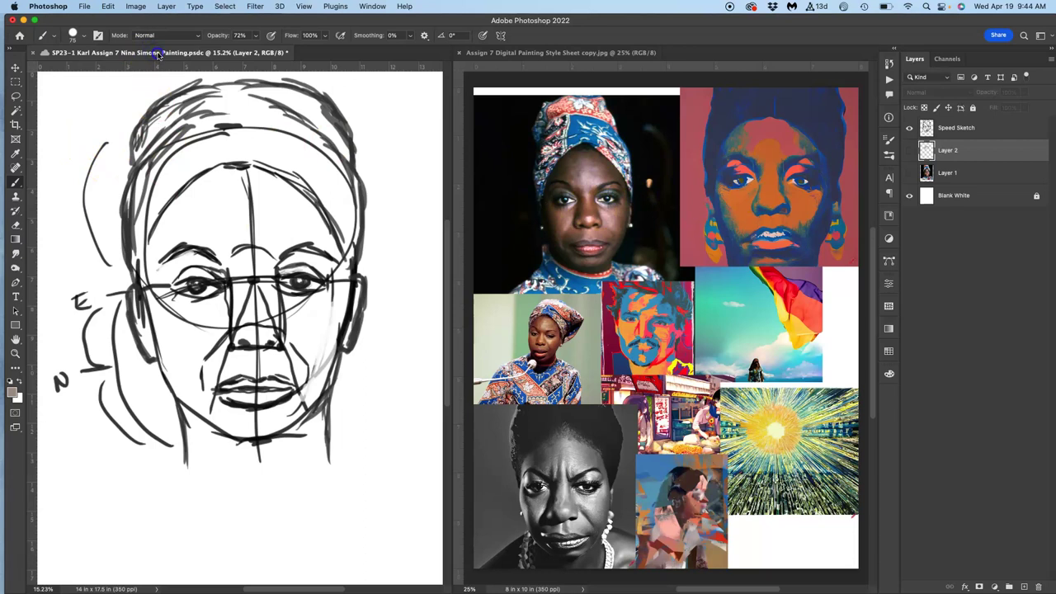
Step: Show the paint layer and brush sampled orange blush down the right cheek
left_click(909, 151)
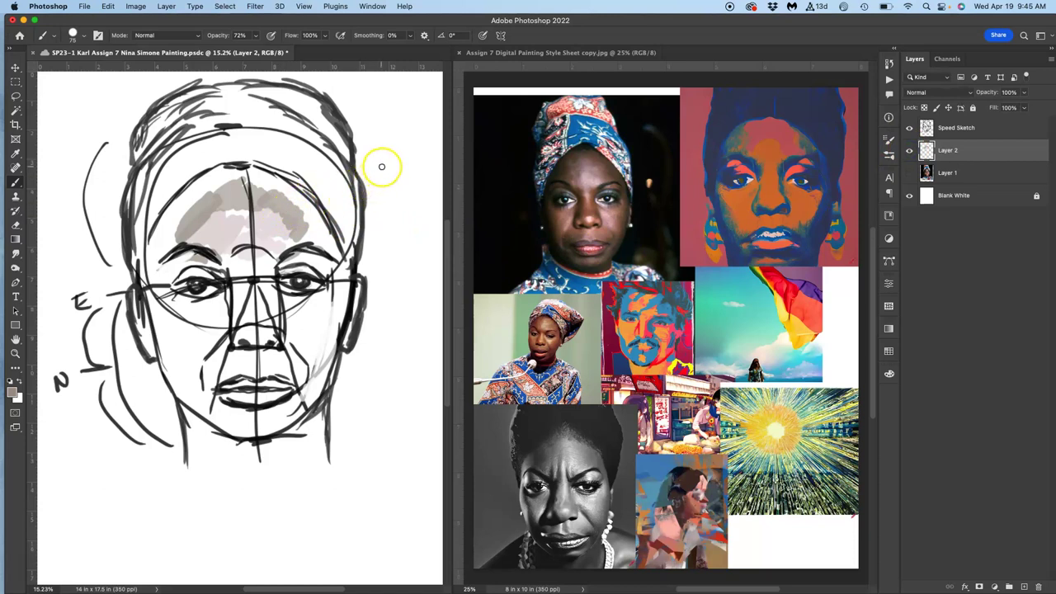
left_click(739, 189, "alt")
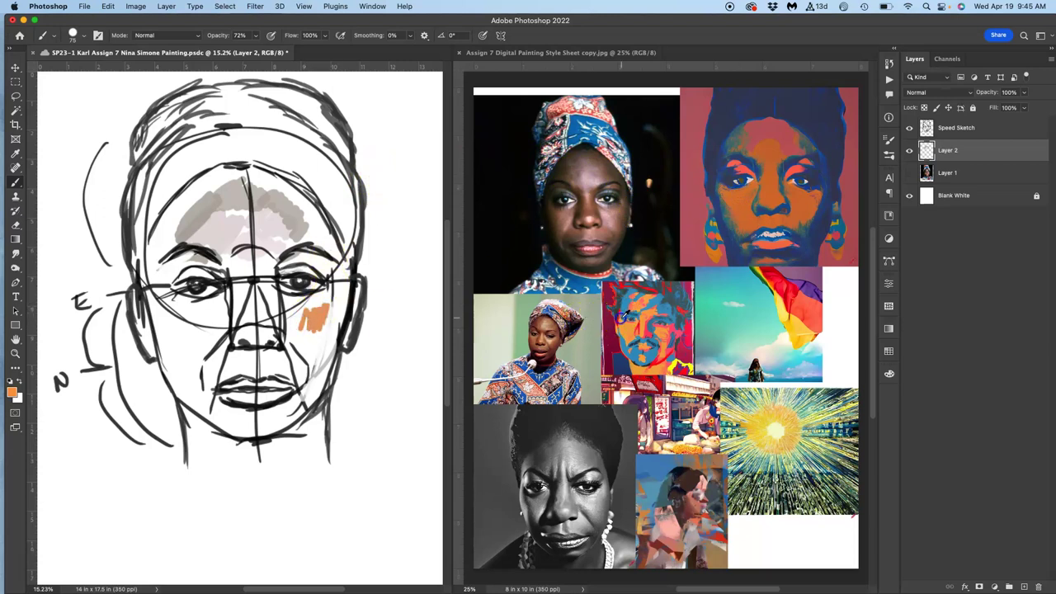
left_click(470, 320)
left_click_drag(318, 312, 314, 340)
mouse_move(334, 321)
left_mouse_down()
mouse_move(330, 314)
mouse_move(347, 315)
mouse_move(314, 347)
mouse_move(326, 350)
left_mouse_up()
Step: Hide the speed sketch, show the photo faintly, and paint orange on the left cheek
left_click(909, 150)
left_click(953, 152)
left_click(909, 151)
left_click(909, 127)
left_click(910, 173)
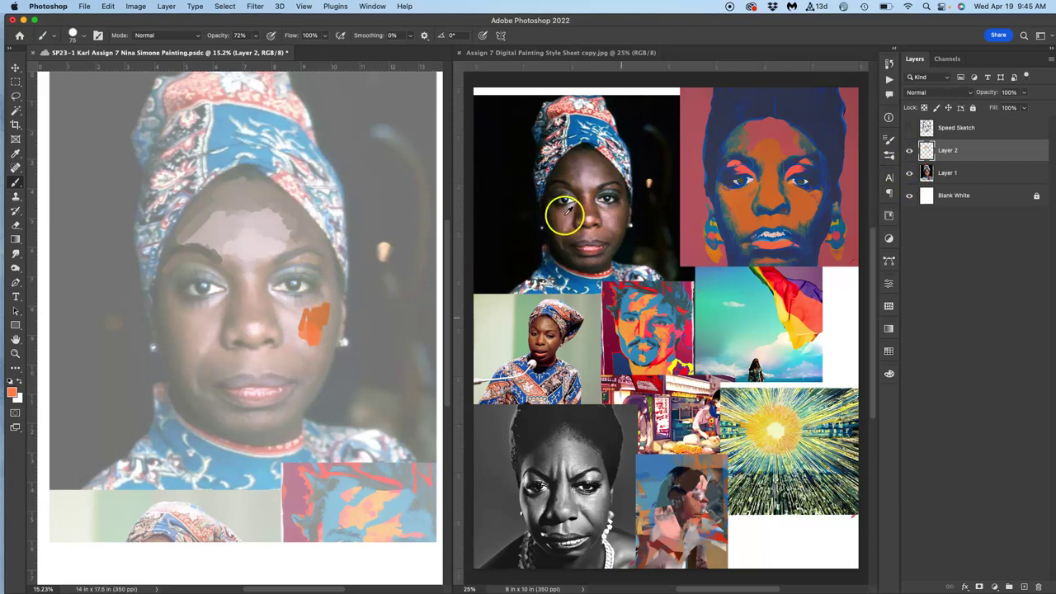
left_click(739, 205, "alt")
left_click_drag(217, 306, 193, 343)
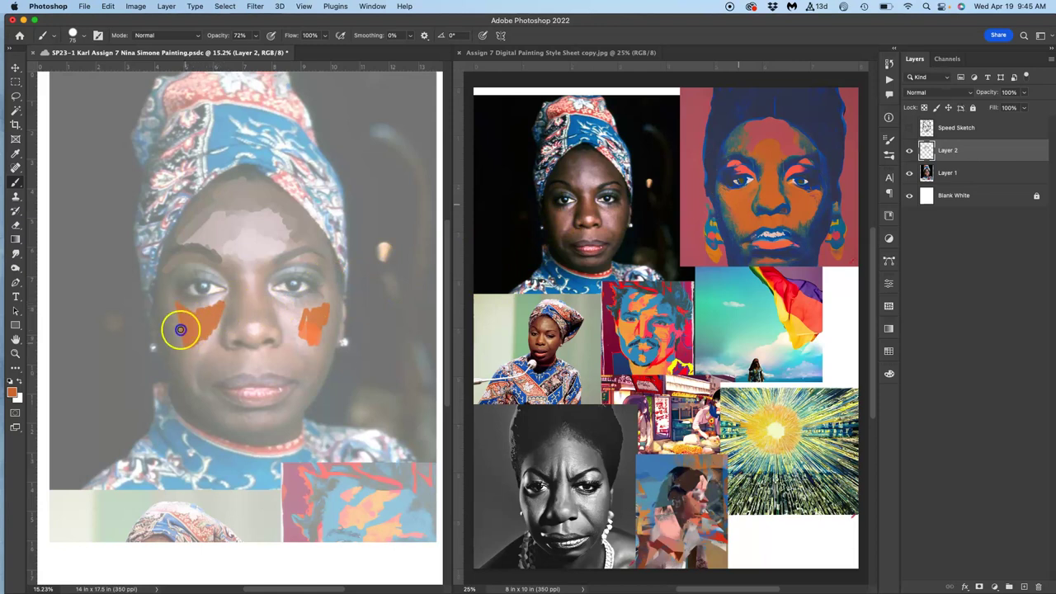
Step: Sample dark blue and paint the left eye and a curve along the headwrap
left_click(715, 233, "alt")
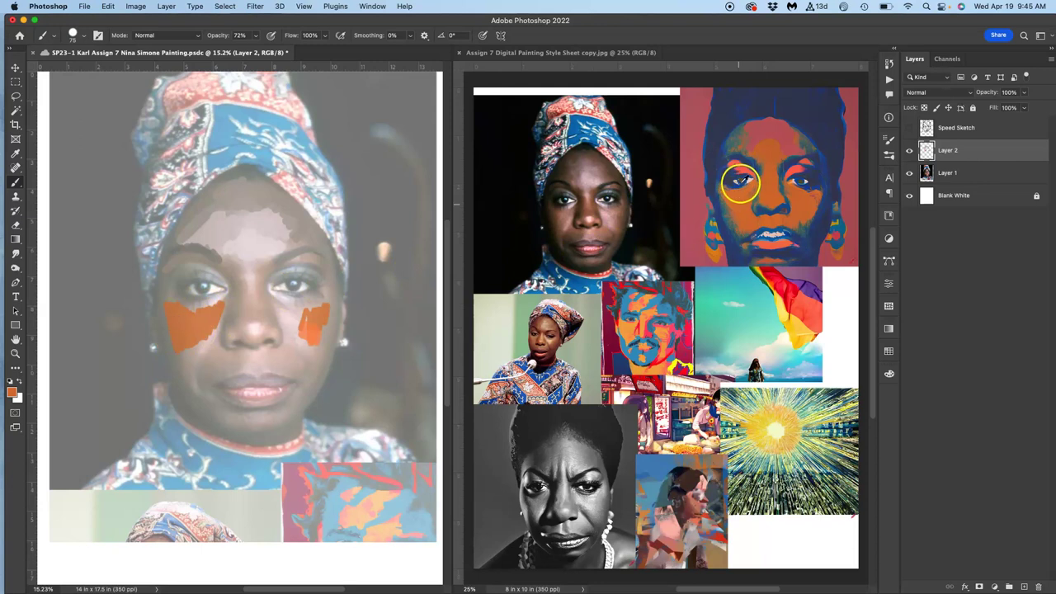
left_click(740, 180, "alt")
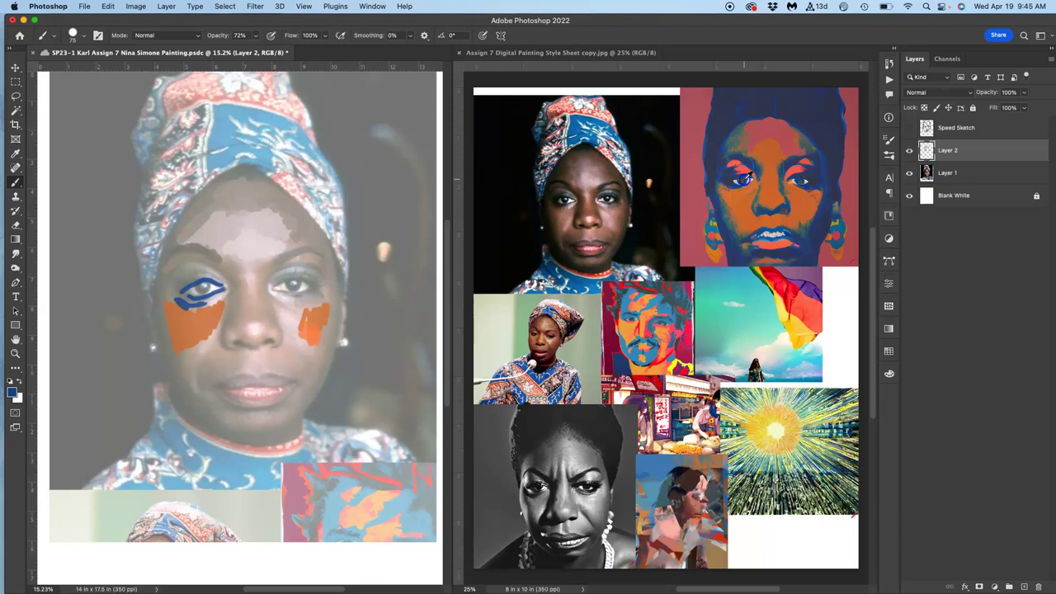
left_click(201, 289)
left_click(228, 175)
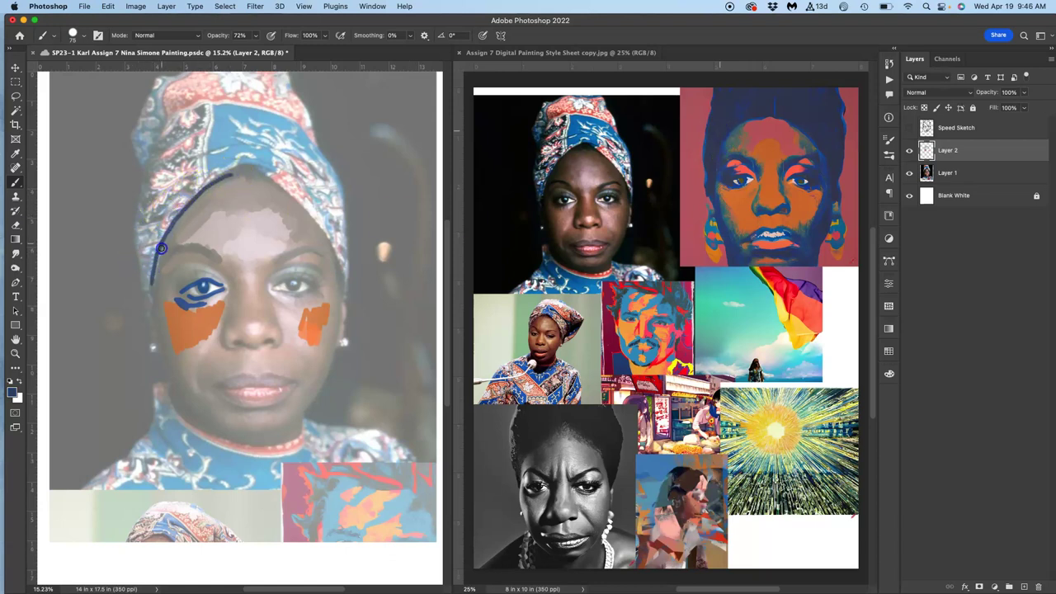
left_click_drag(157, 264, 169, 232)
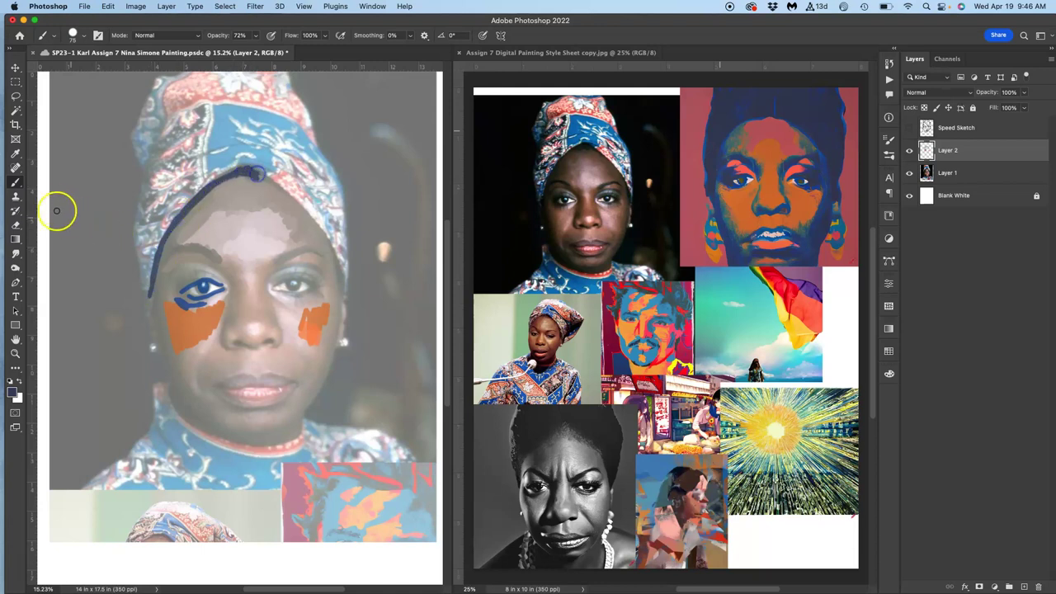
Step: Switch to the Mixer Brush and enlarge it to 159 px
left_click(15, 182)
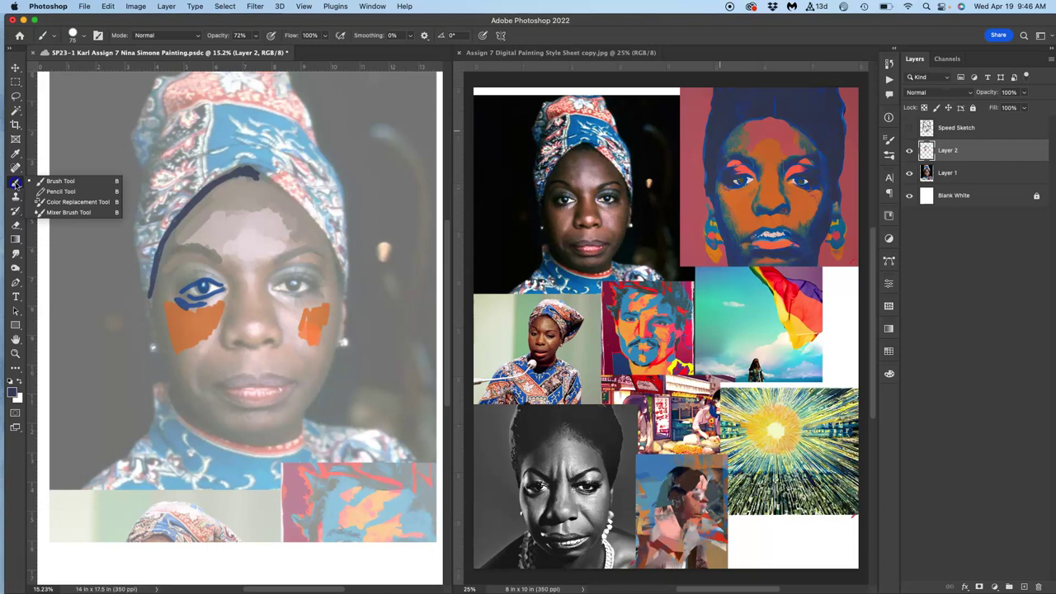
left_click(69, 212)
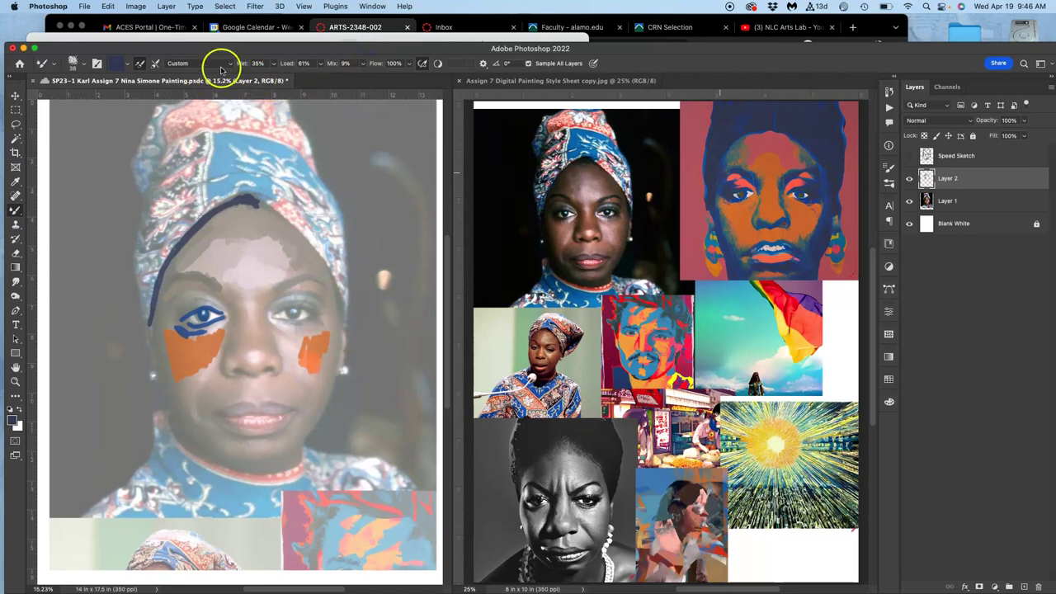
left_click(221, 64)
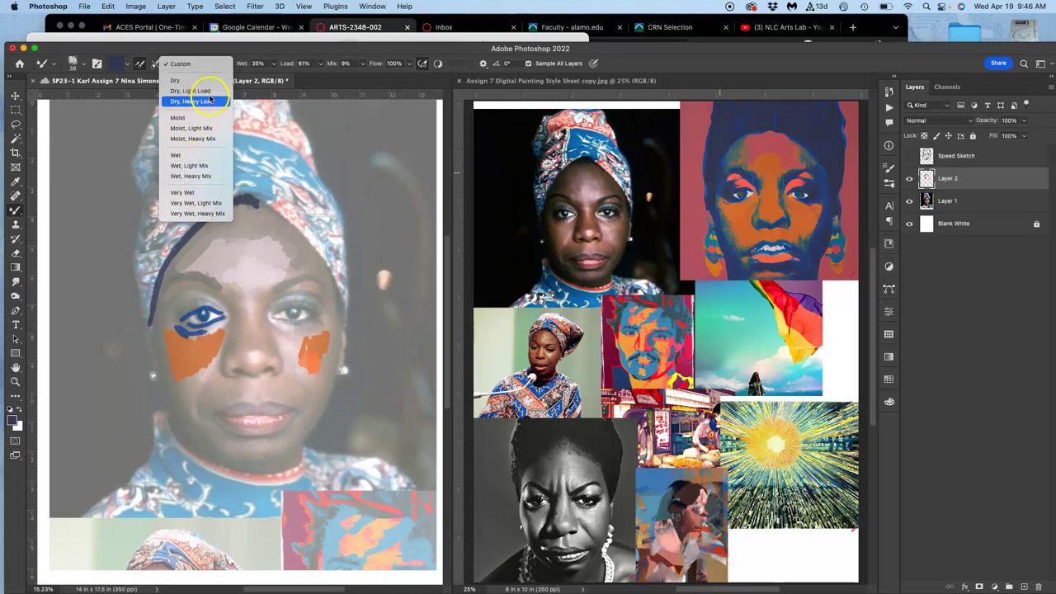
left_click(290, 235)
left_click(85, 63)
left_click_drag(95, 97, 111, 97)
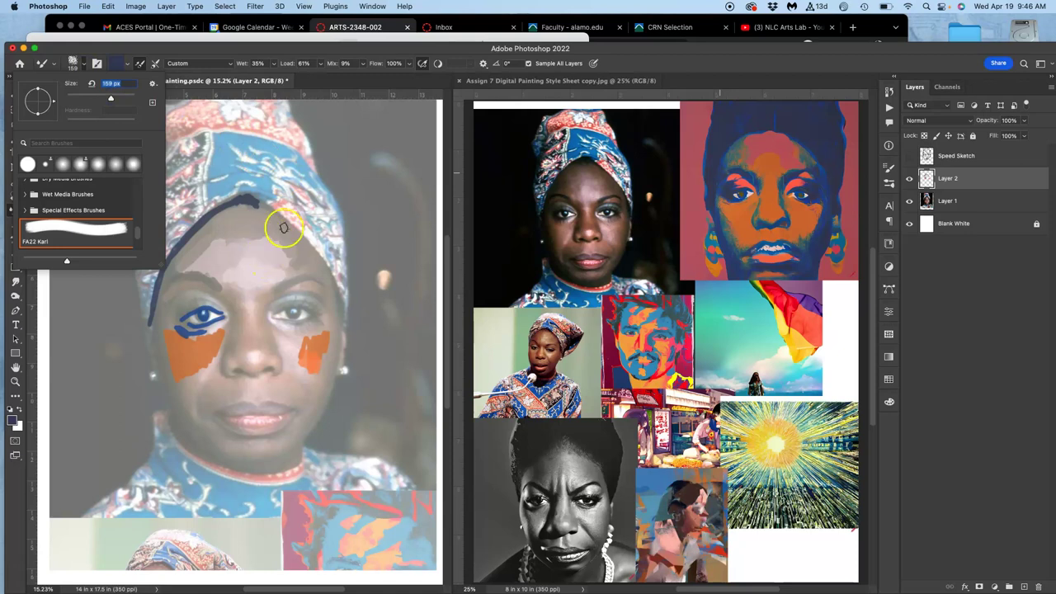
left_click(351, 138)
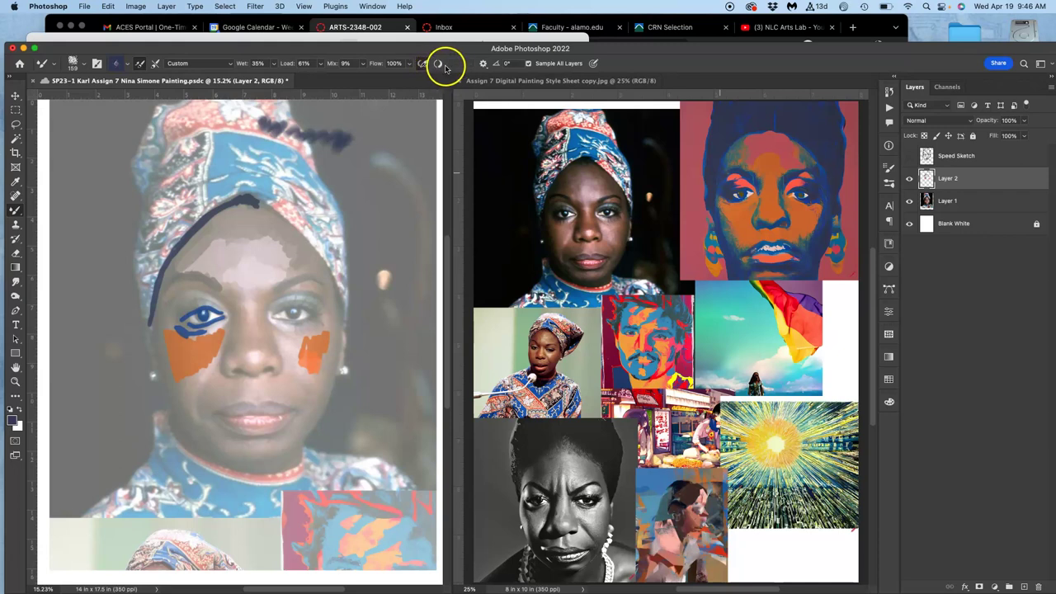
Step: Make the brush sample all layers with pressure-controlled size, and set the photo to 100% opacity
left_click(529, 64)
left_click(593, 63)
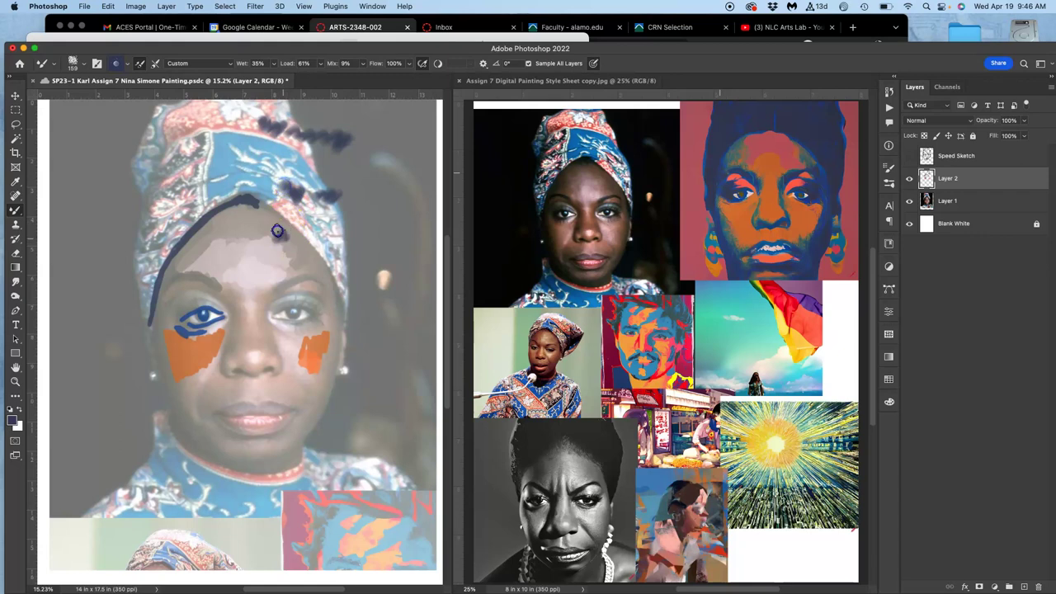
left_click(947, 201)
left_click(1024, 120)
left_click_drag(1049, 133, 1051, 133)
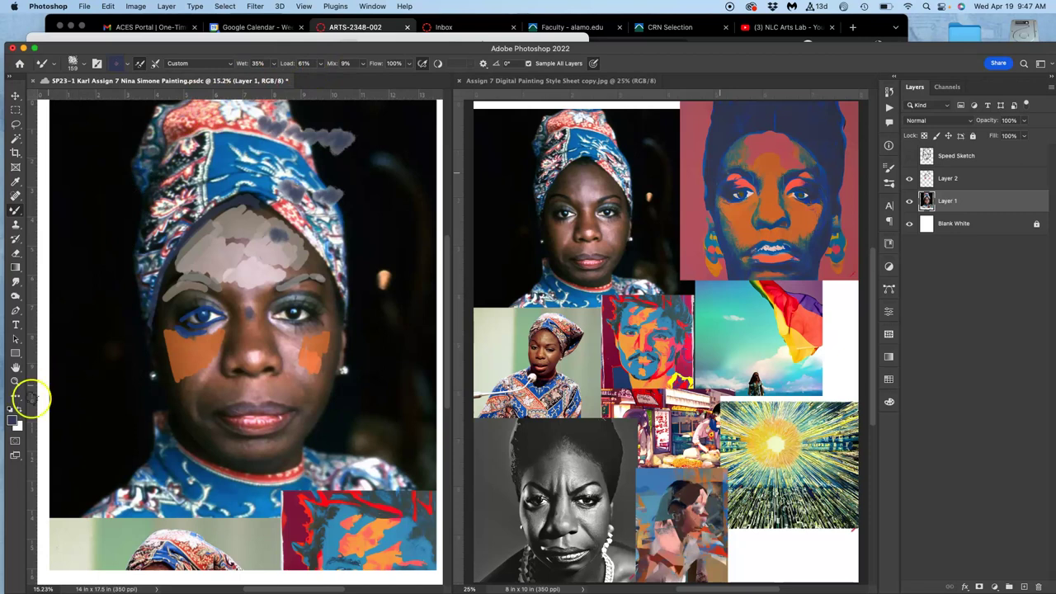
Step: With mix at 23% and the Very Wet preset, blend sampled paint across the right forehead
left_click(201, 352, "alt")
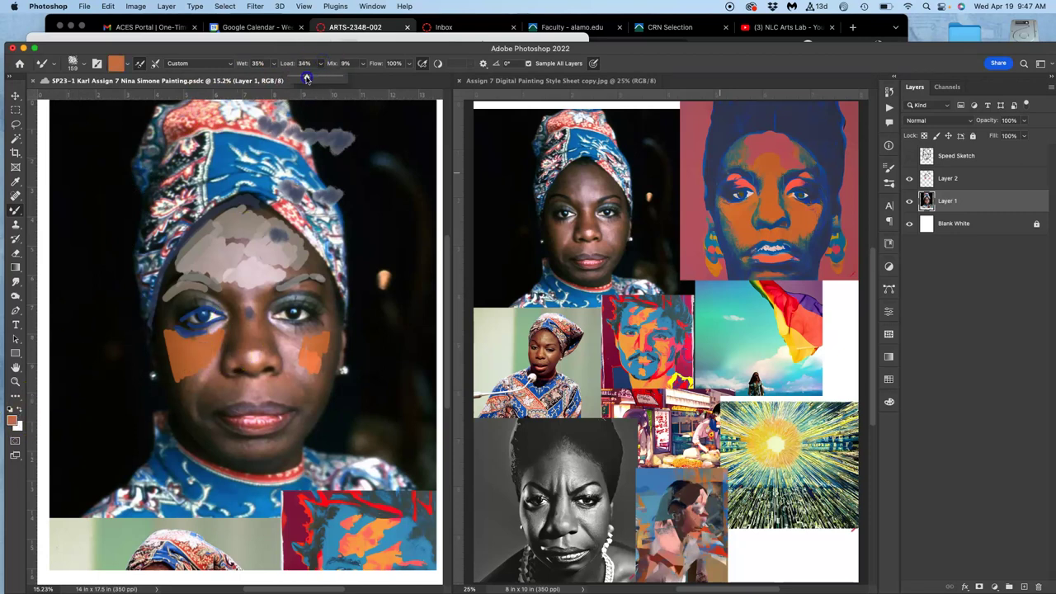
left_click(363, 63)
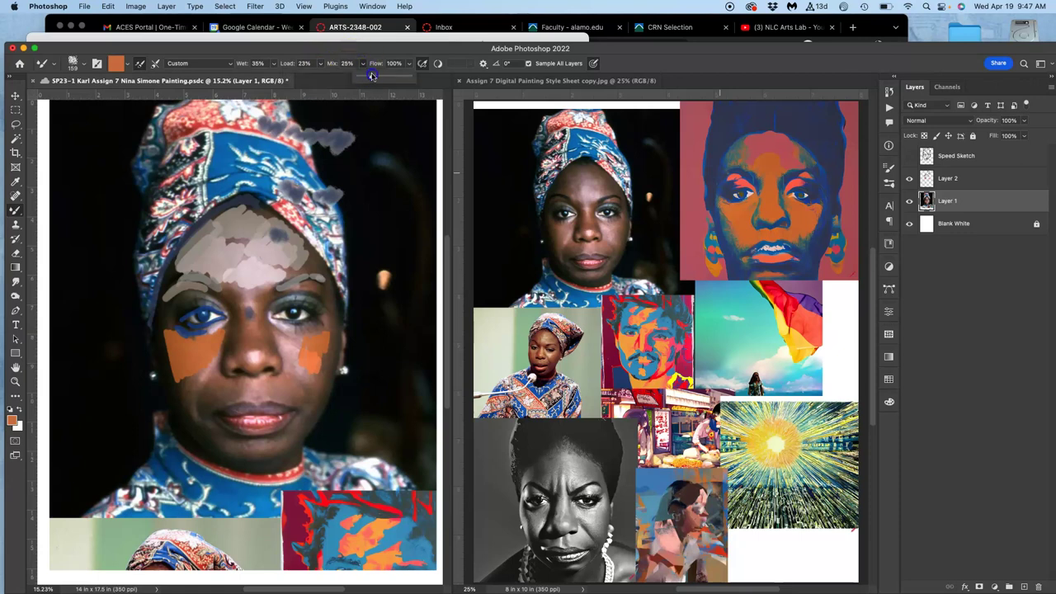
left_click_drag(370, 75, 370, 76)
left_click(226, 64)
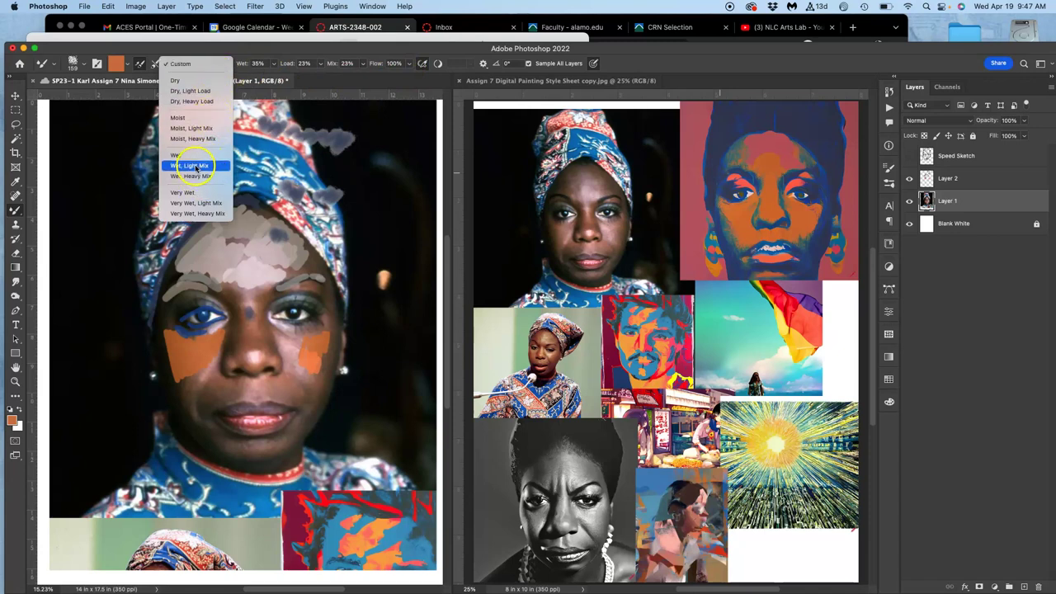
left_click(189, 193)
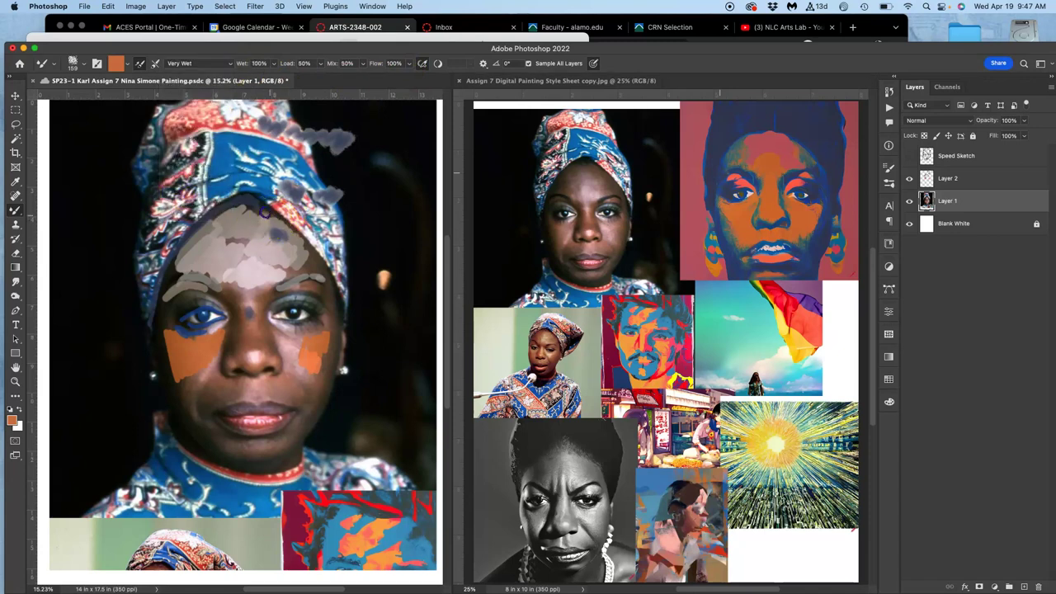
left_click(264, 190, "alt")
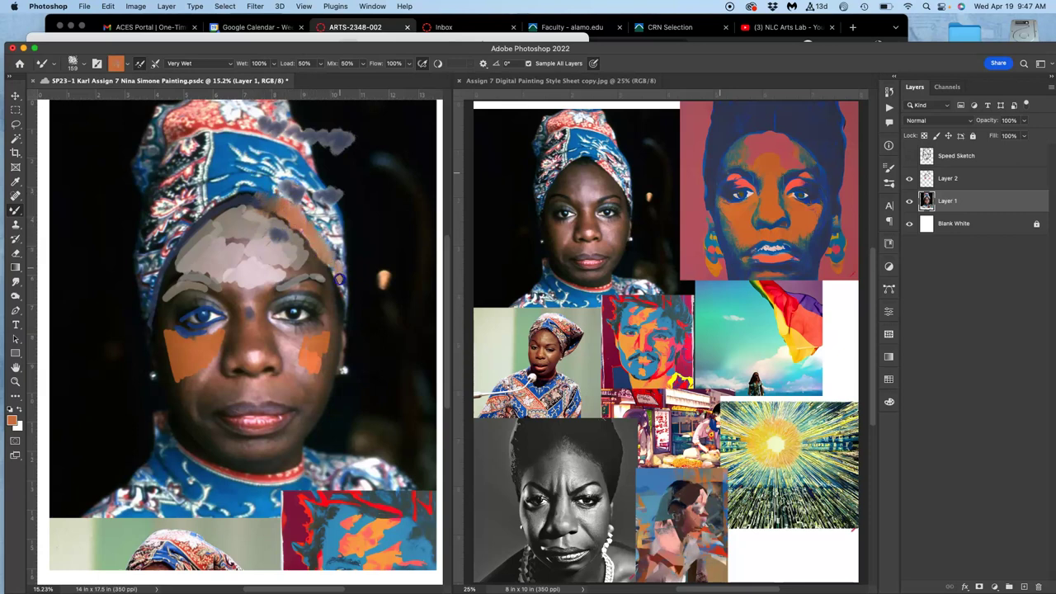
mouse_move(344, 298)
left_mouse_down()
mouse_move(335, 236)
mouse_move(323, 230)
left_mouse_up()
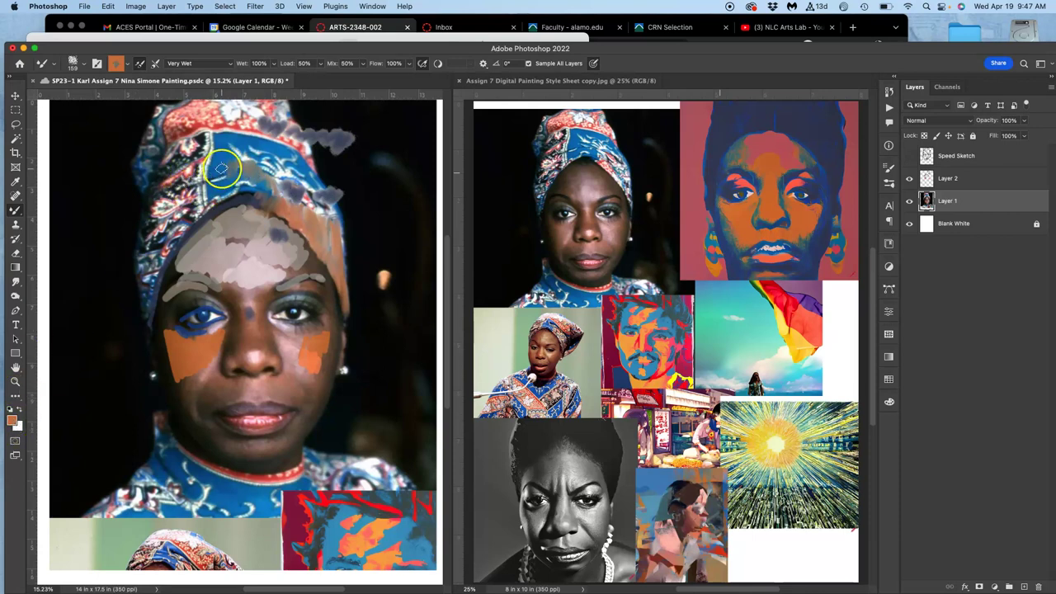
Step: Raise the brush mix amount to 86%
left_click(363, 66)
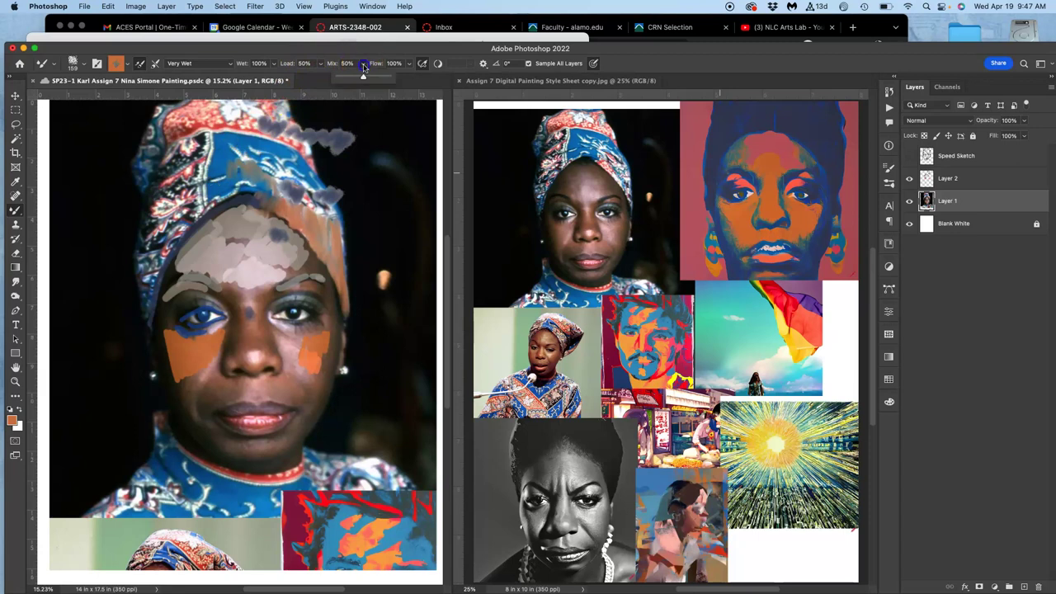
left_click(216, 165)
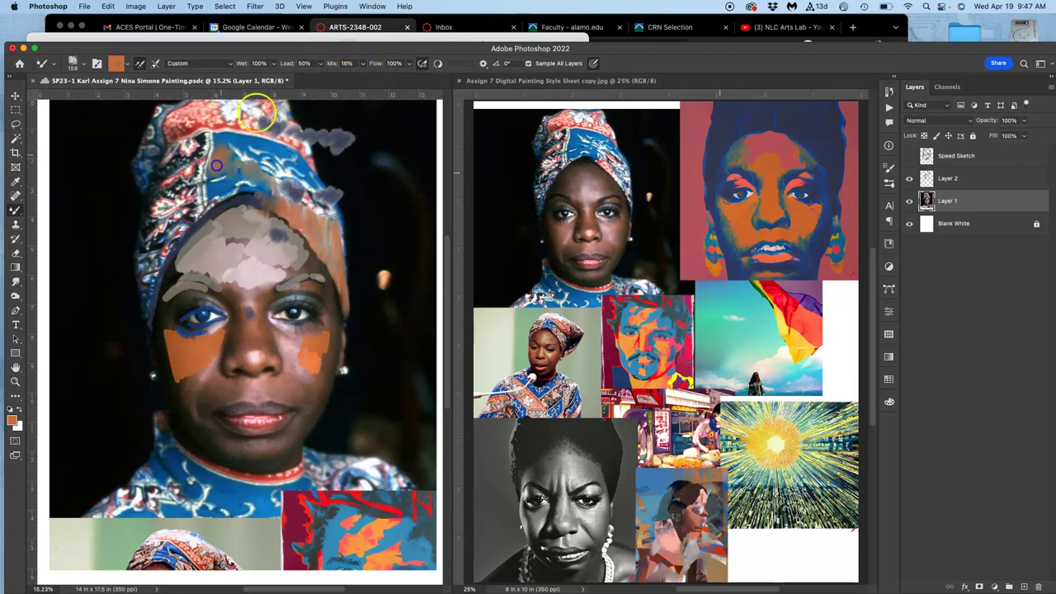
left_click_drag(363, 65, 395, 73)
left_click(221, 162)
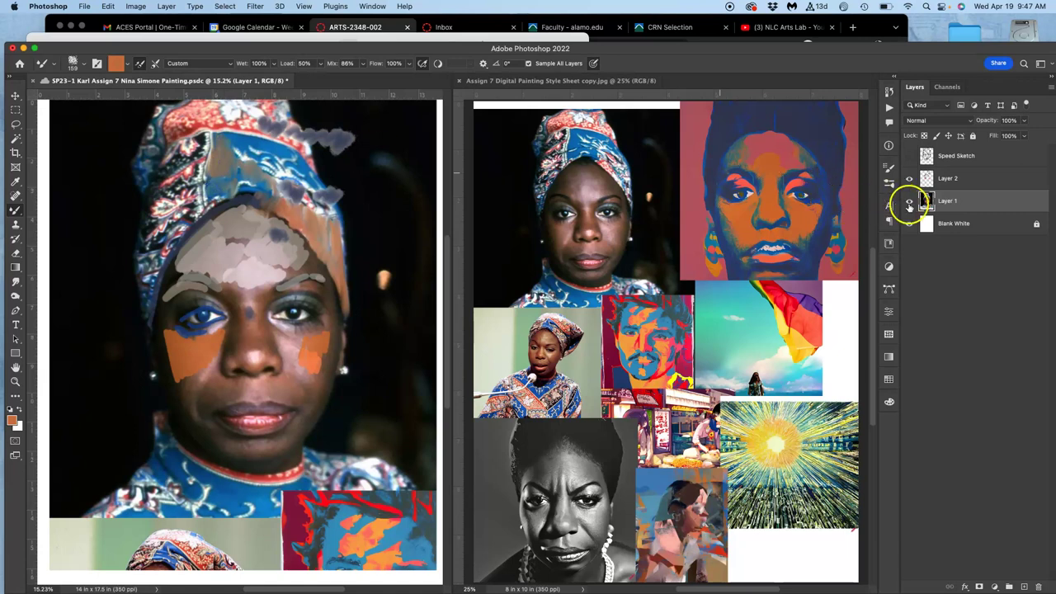
Step: On the paint layer, hide the photo and paint brown over the nose toward the mouth
left_click(941, 179)
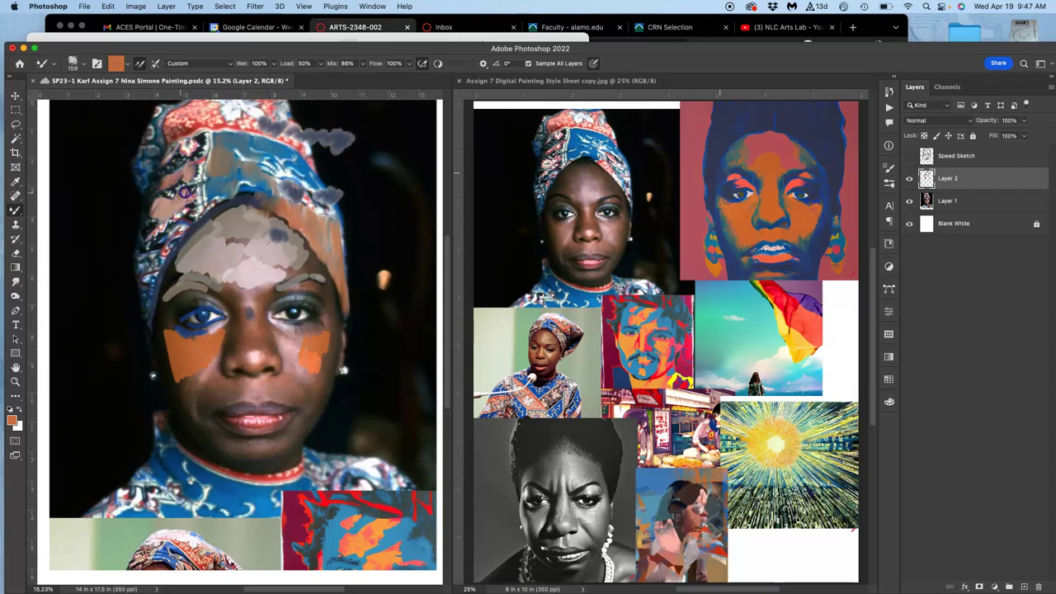
left_click(910, 201)
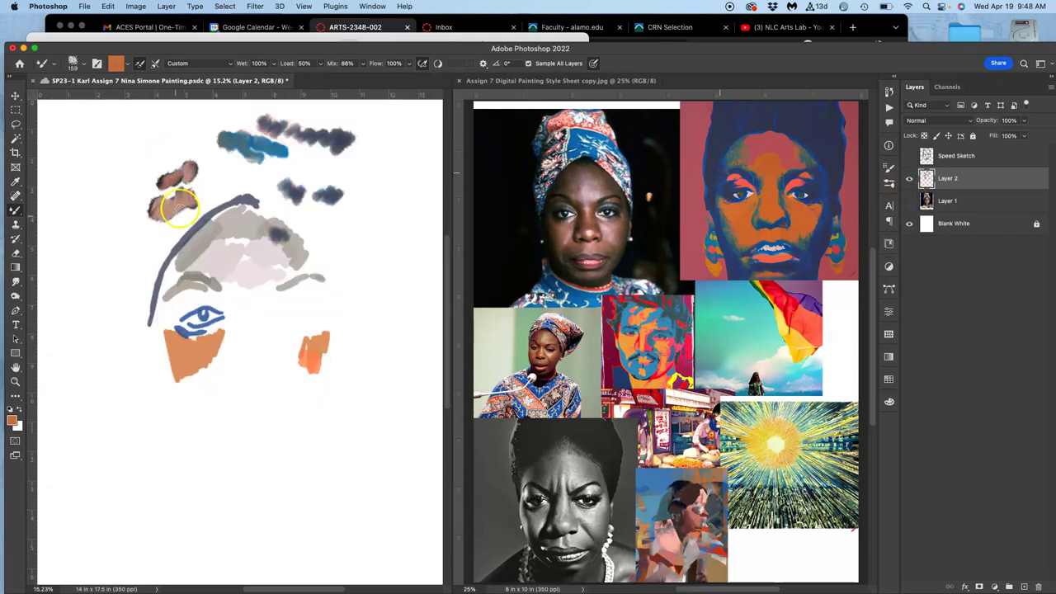
left_click(909, 201)
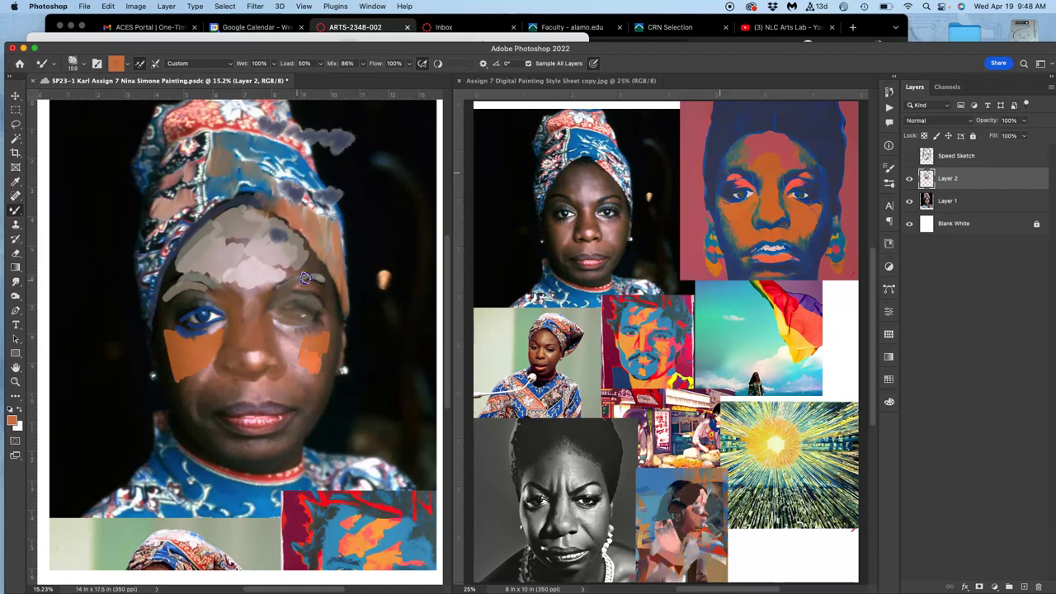
left_click(909, 200)
mouse_move(301, 326)
left_mouse_down()
mouse_move(280, 363)
mouse_move(297, 326)
mouse_move(284, 401)
mouse_move(283, 388)
left_mouse_up()
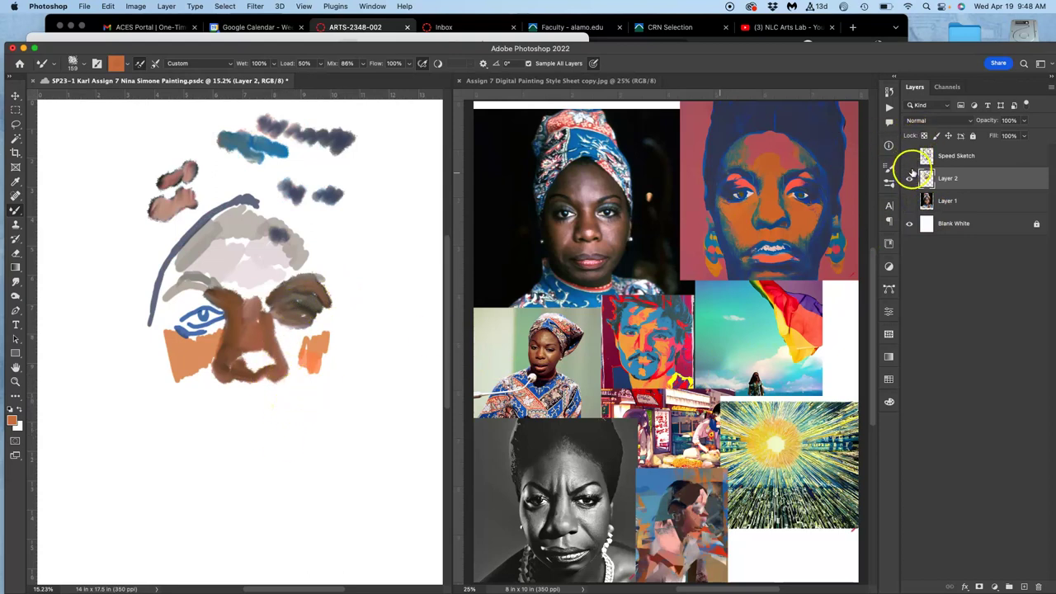
Step: Delete the trial painting layer, show the photo at 50% opacity, and turn the sketch back on
key("BackSpace")
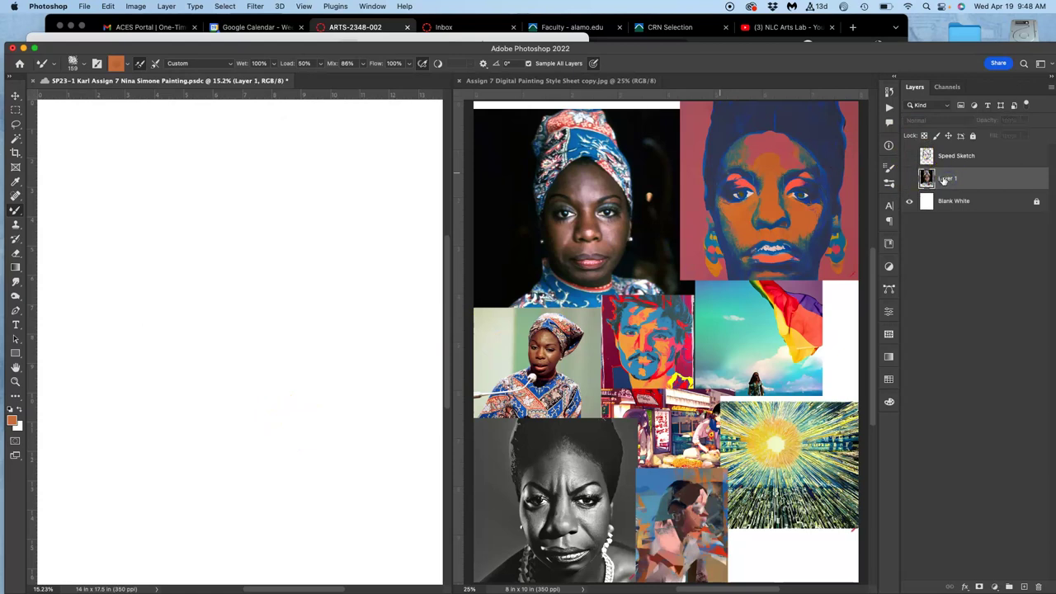
left_click(909, 180)
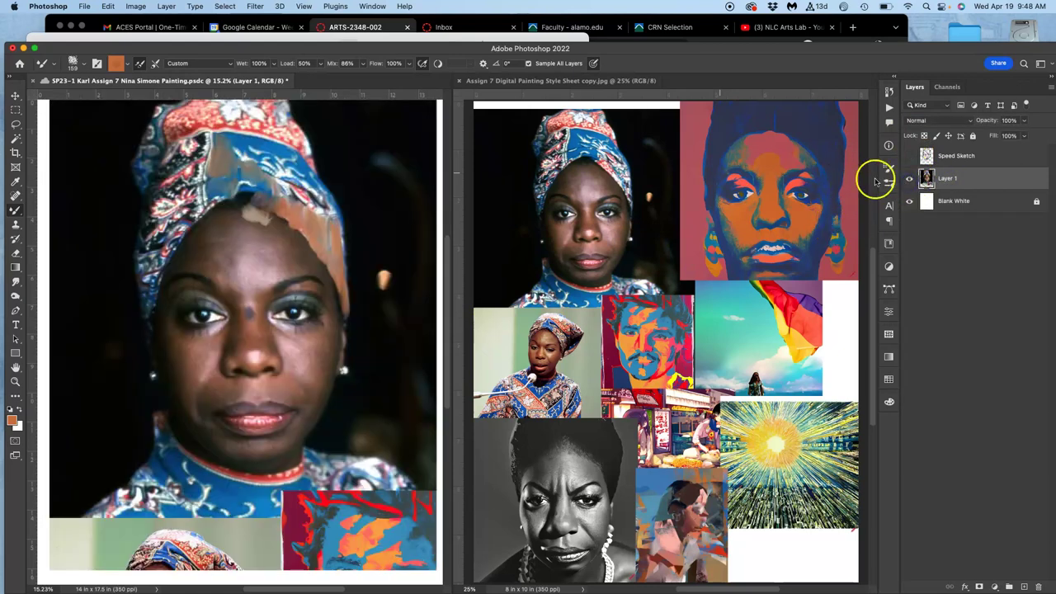
left_click(1016, 120)
left_click_drag(1026, 122, 999, 135)
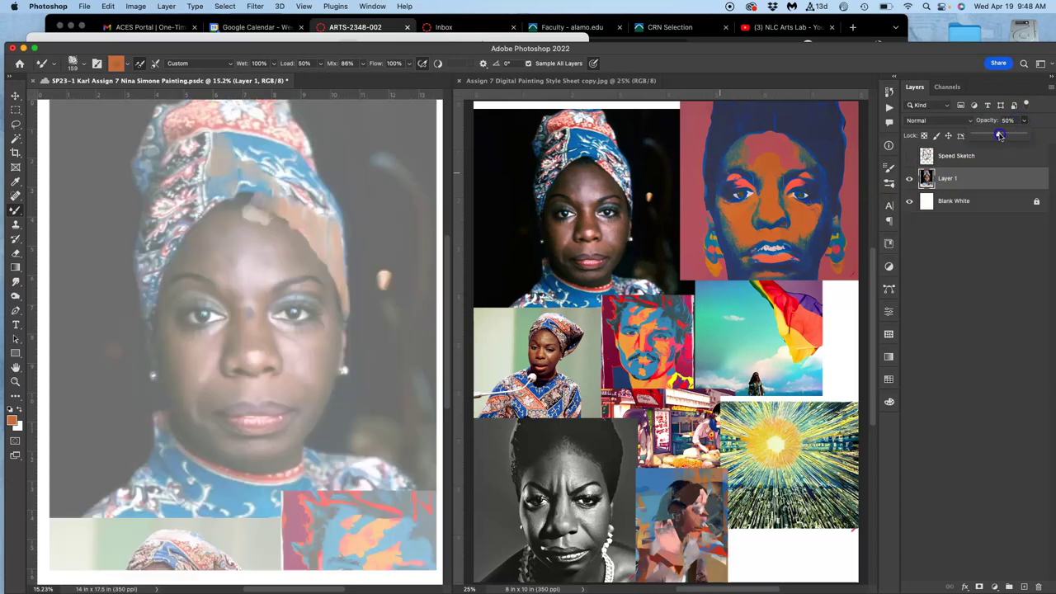
left_click(909, 156)
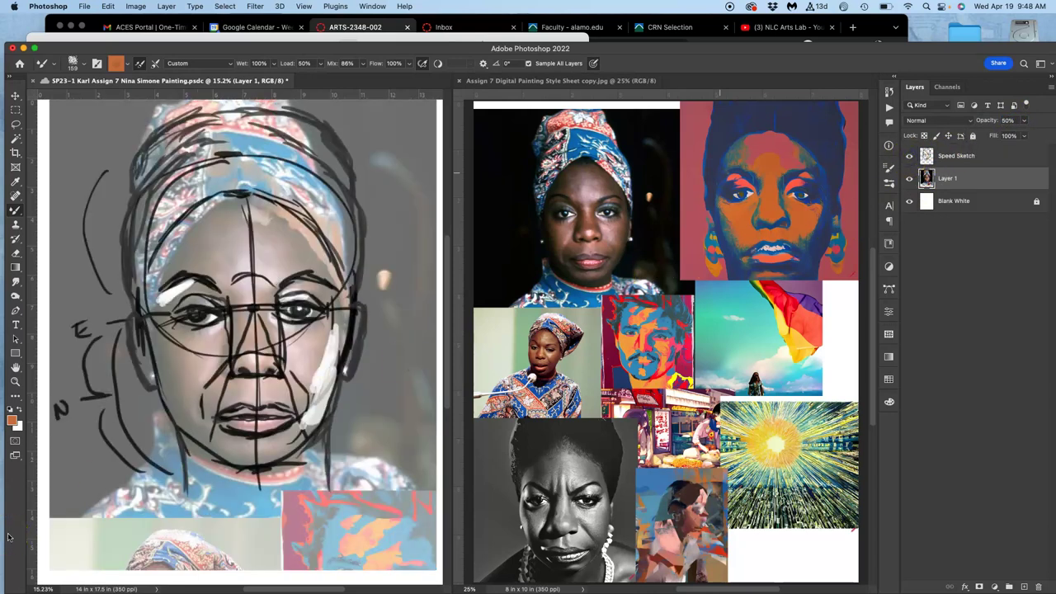
mouse_move(12, 537)
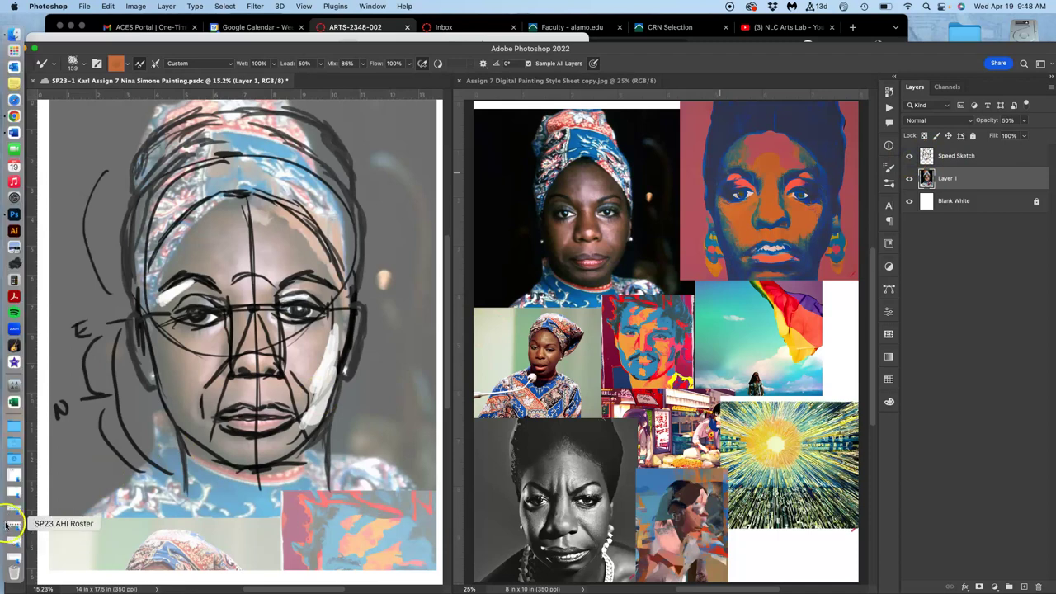
left_click(12, 462)
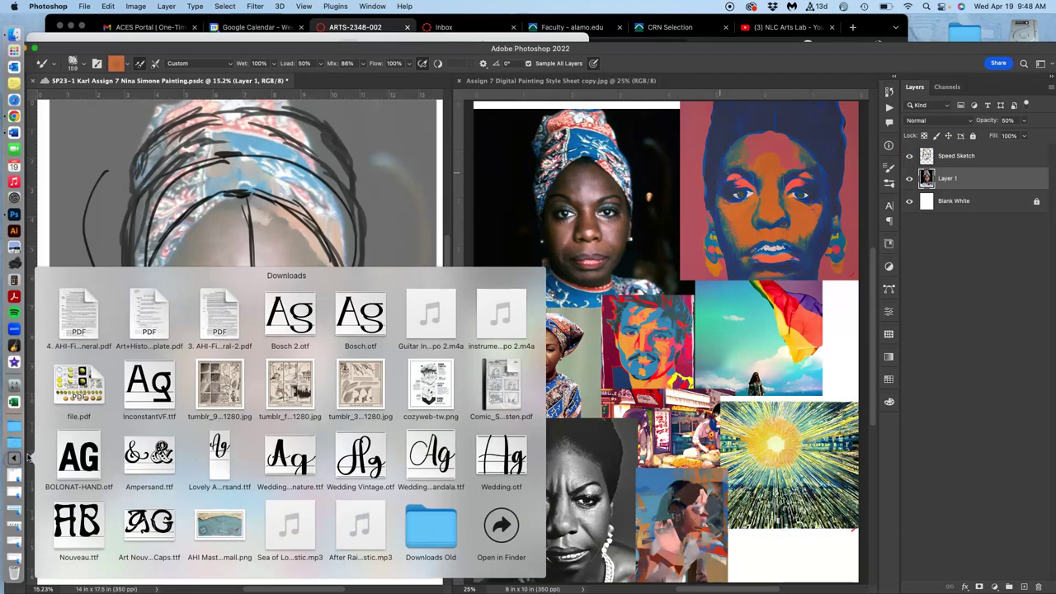
left_click(83, 393)
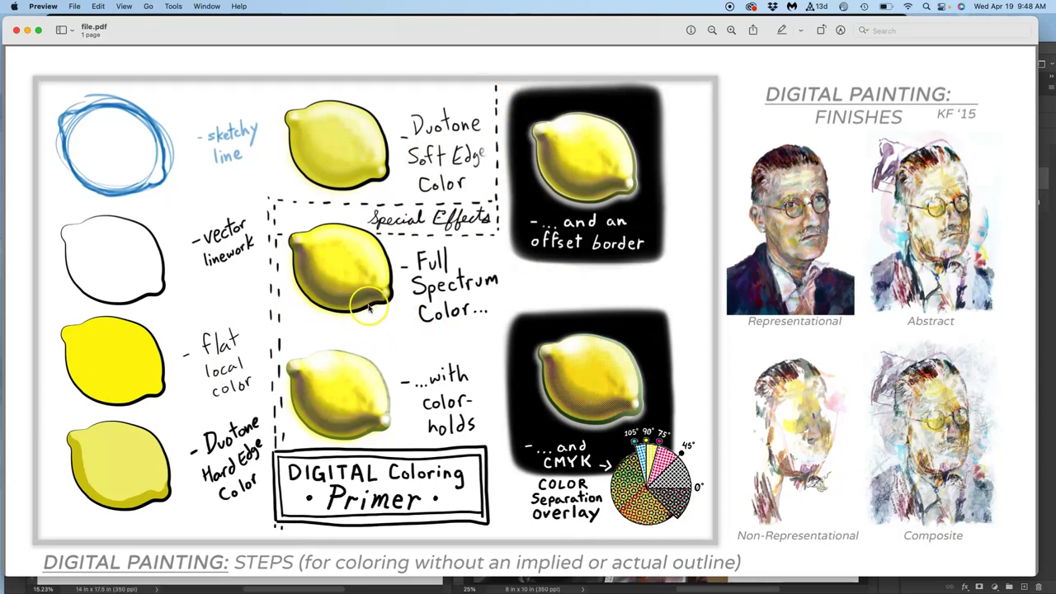
scroll(373, 329, "down", 5)
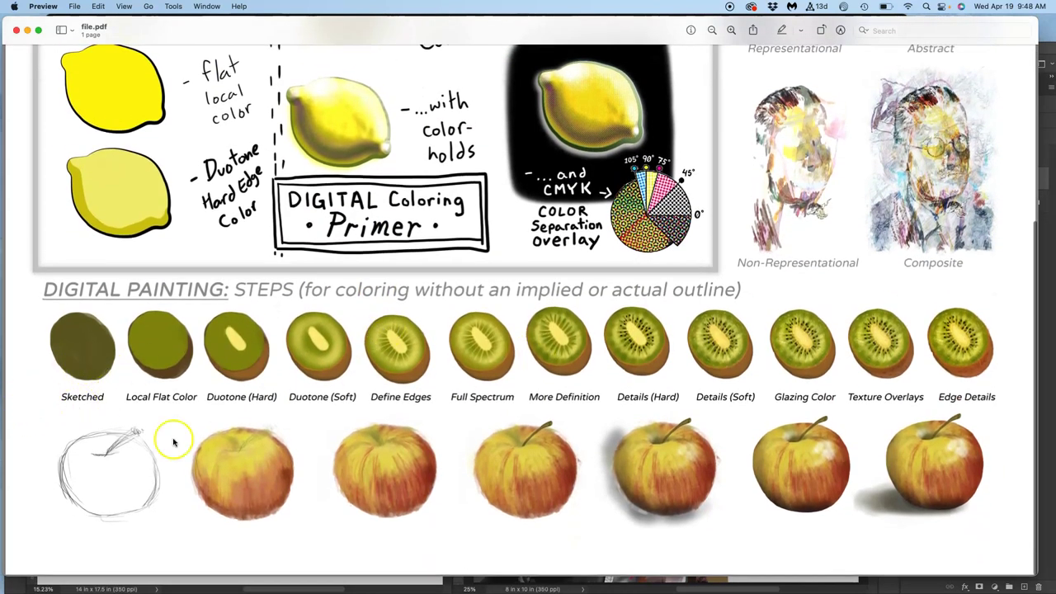
left_click(28, 31)
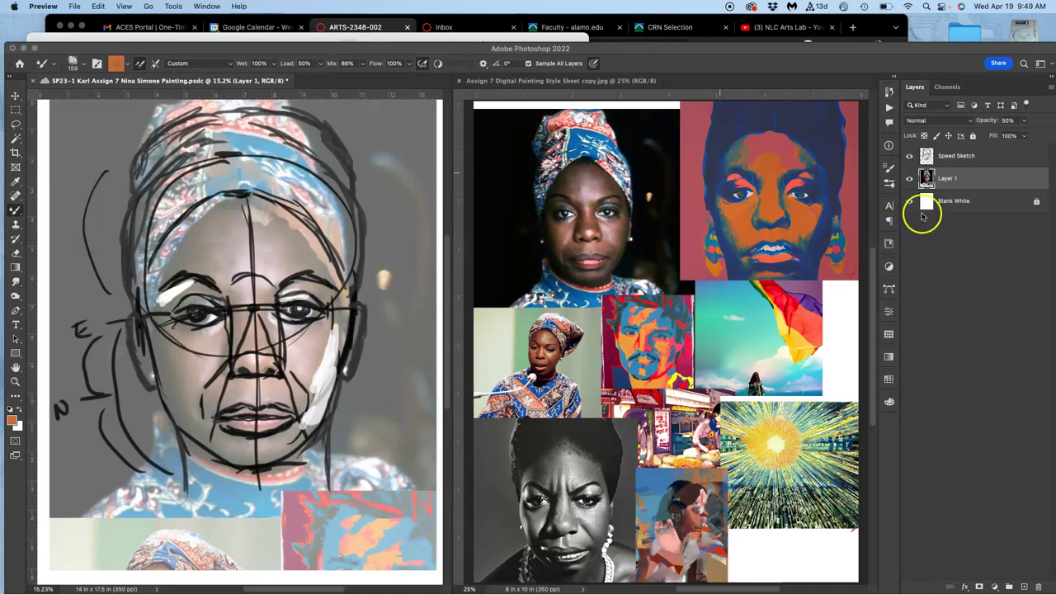
Step: Select the Speed Sketch layer and compare it against the photo by toggling visibility
left_click(945, 156)
left_click(910, 157)
left_click(910, 157)
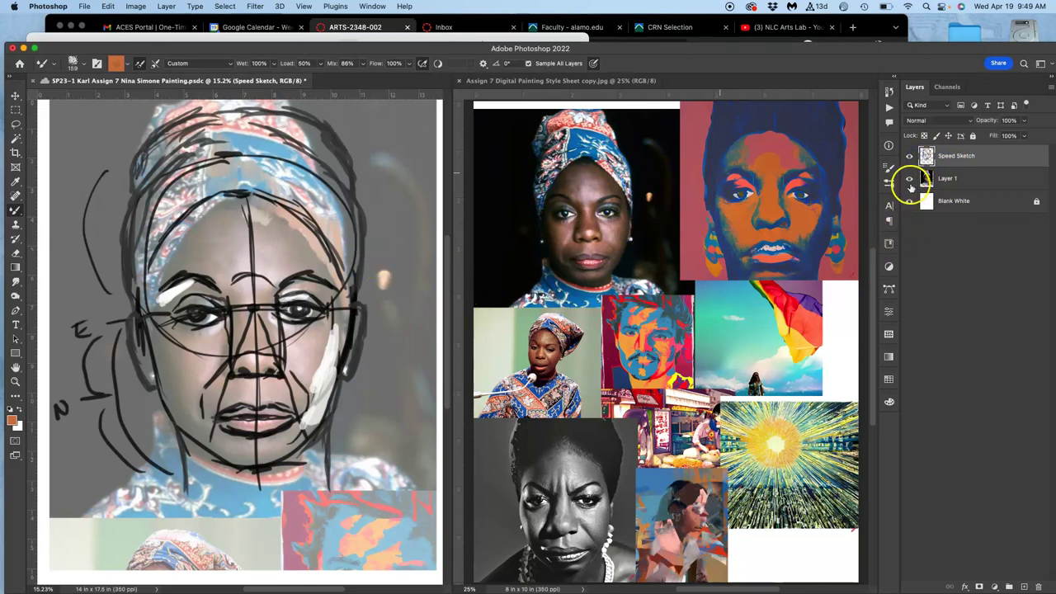
left_click(910, 179)
left_click(910, 179)
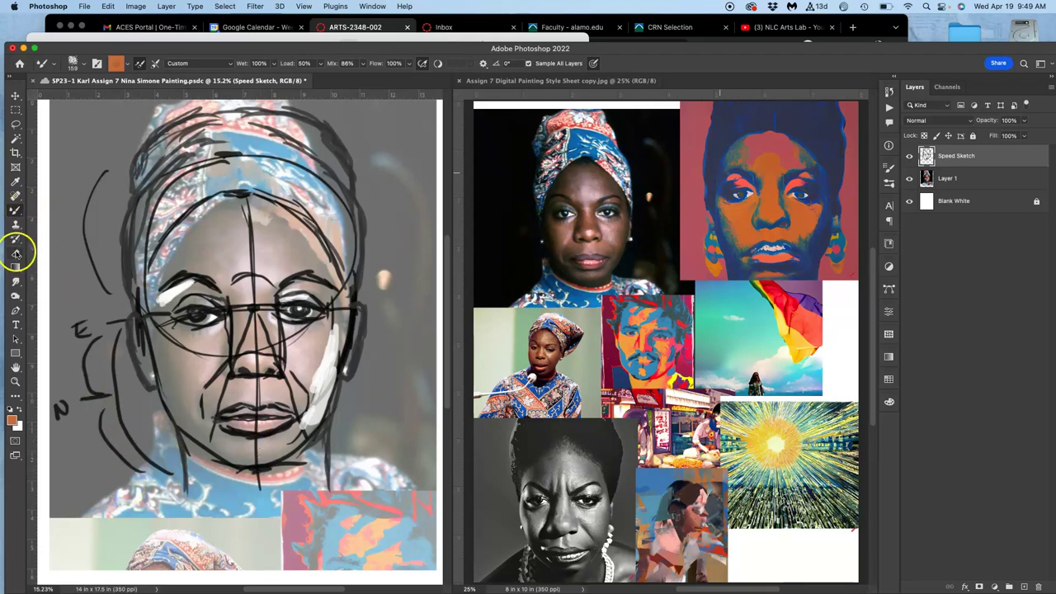
left_click(15, 209)
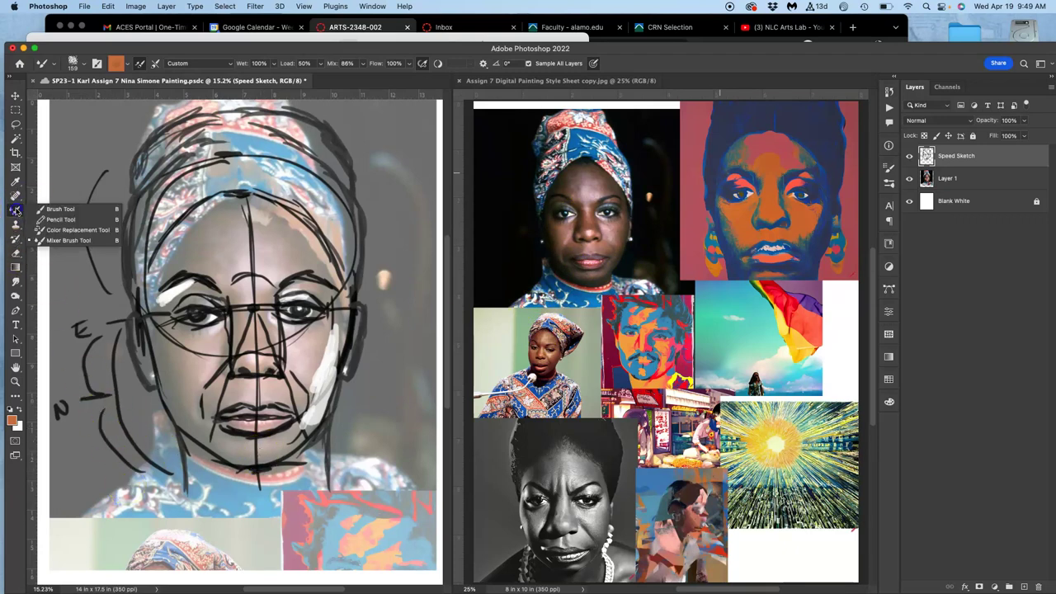
left_click(57, 207)
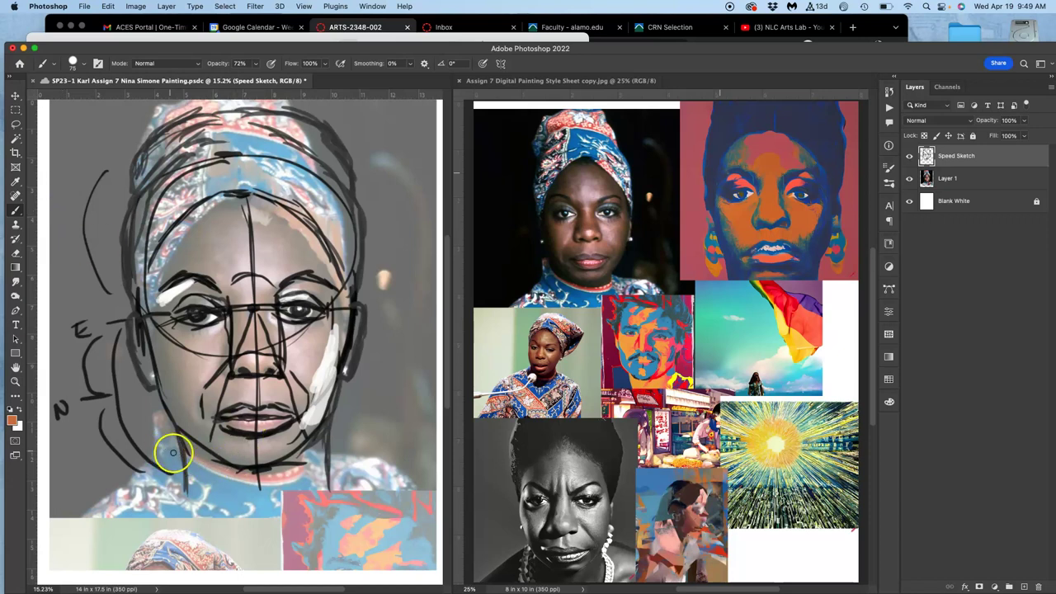
Step: Erase the leftover strokes near the chin, the right jaw and the left hair edge
left_click(16, 253)
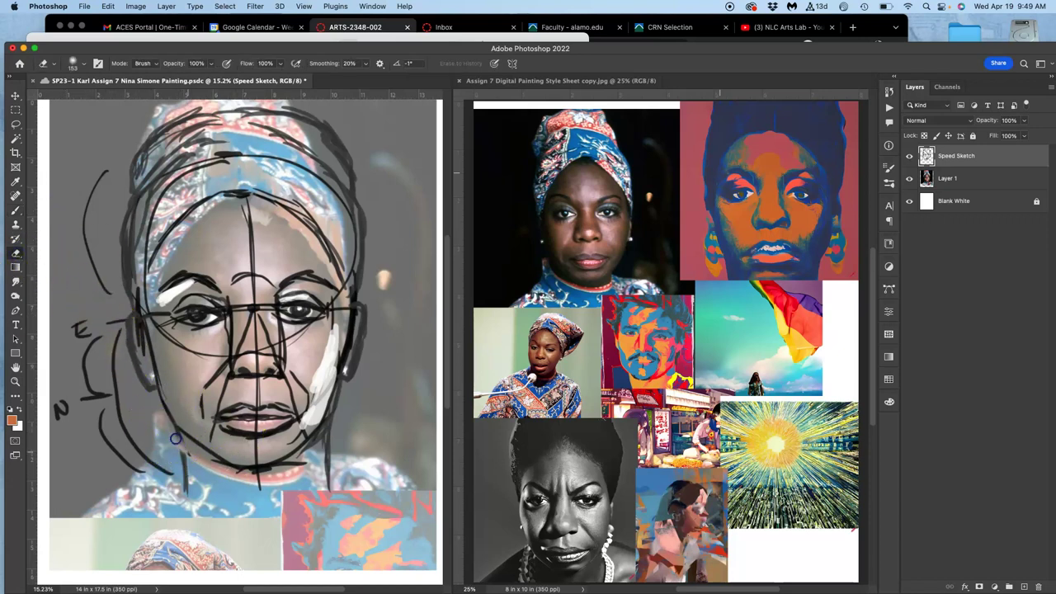
left_click_drag(165, 430, 178, 443)
left_click_drag(192, 495, 176, 455)
left_click(360, 448)
left_click(332, 438)
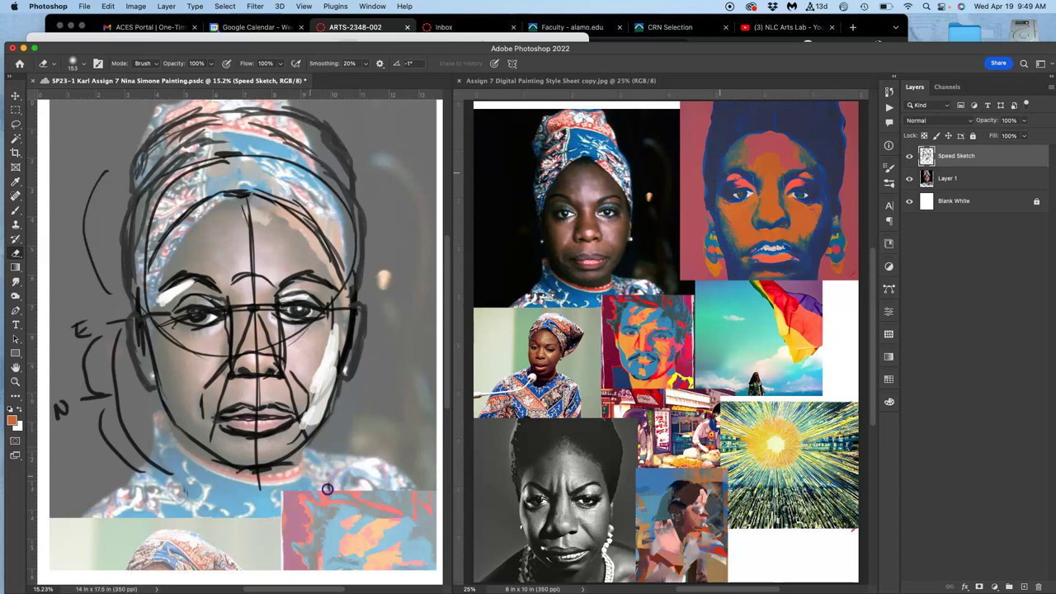
mouse_move(59, 283)
left_mouse_down()
mouse_move(71, 302)
mouse_move(141, 291)
mouse_move(170, 422)
left_mouse_up()
left_click(15, 210)
Step: Redraw the jaw, chin, neck and headwrap lines on the sketch with the brush
left_click(140, 287)
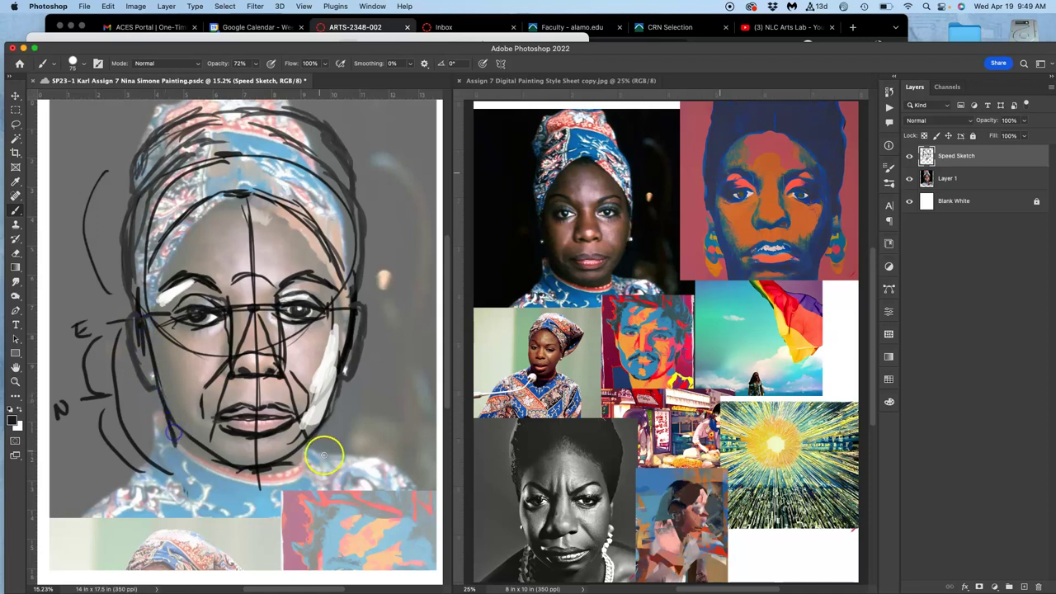
left_click_drag(321, 453, 304, 448)
left_click_drag(232, 132, 232, 132)
mouse_move(248, 353)
left_mouse_down()
mouse_move(254, 407)
mouse_move(191, 440)
mouse_move(167, 428)
mouse_move(176, 454)
mouse_move(176, 441)
mouse_move(214, 468)
mouse_move(183, 446)
mouse_move(202, 467)
mouse_move(276, 481)
mouse_move(309, 469)
left_mouse_up()
mouse_move(154, 422)
left_mouse_down()
mouse_move(153, 456)
mouse_move(94, 508)
left_mouse_up()
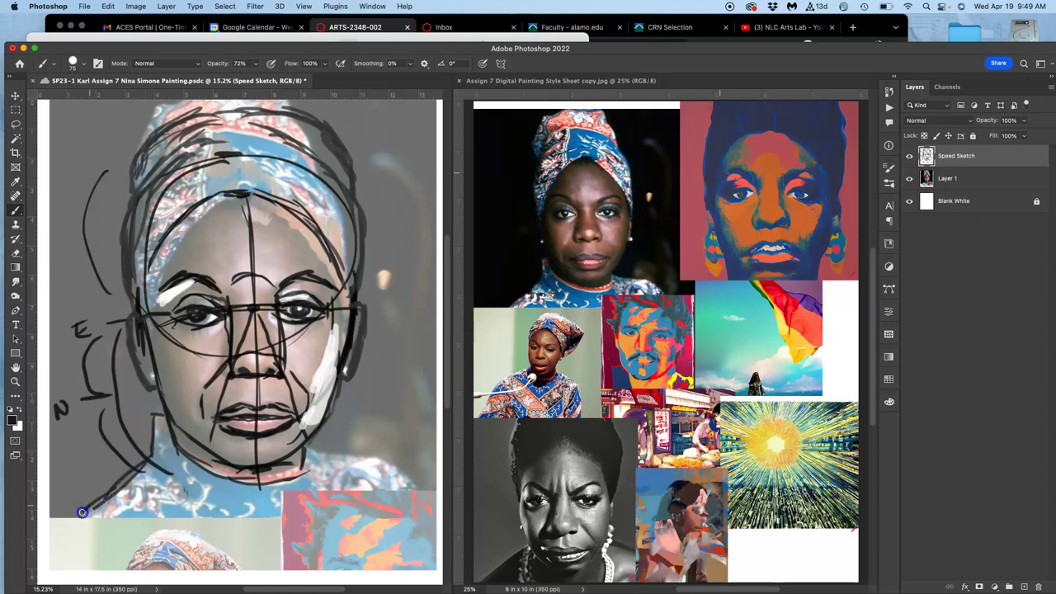
mouse_move(308, 428)
left_mouse_down()
mouse_move(300, 438)
mouse_move(314, 452)
left_mouse_up()
left_click_drag(378, 453, 434, 500)
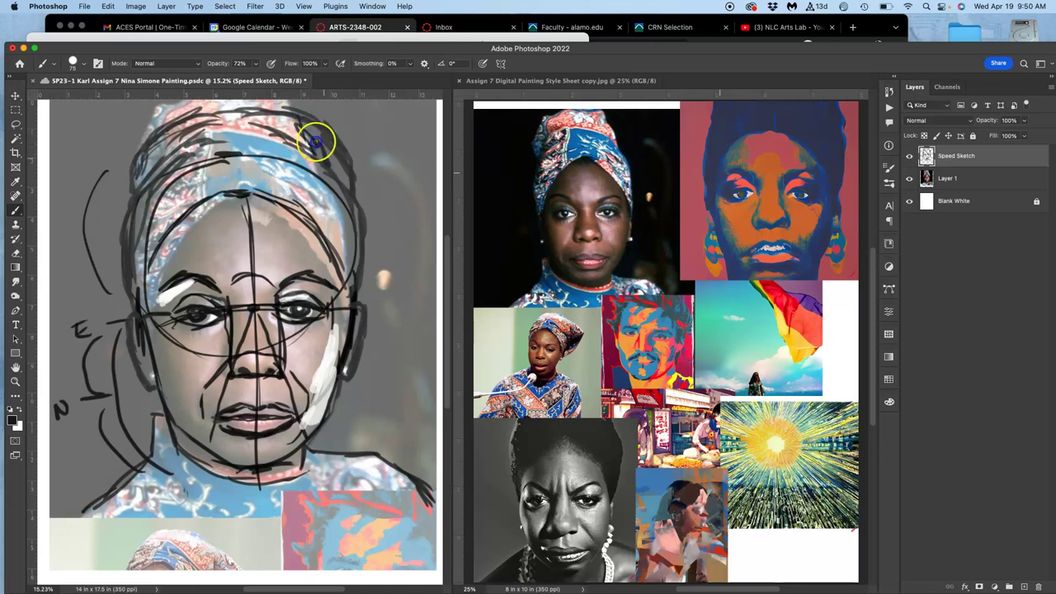
left_click_drag(257, 104, 209, 101)
left_click_drag(139, 141, 144, 140)
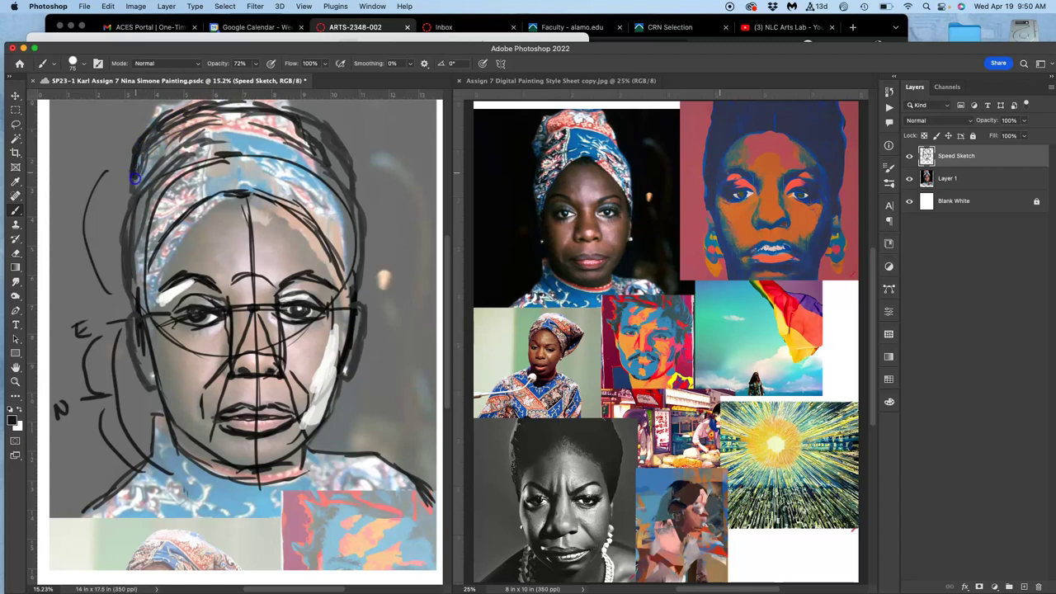
left_click_drag(123, 198, 121, 212)
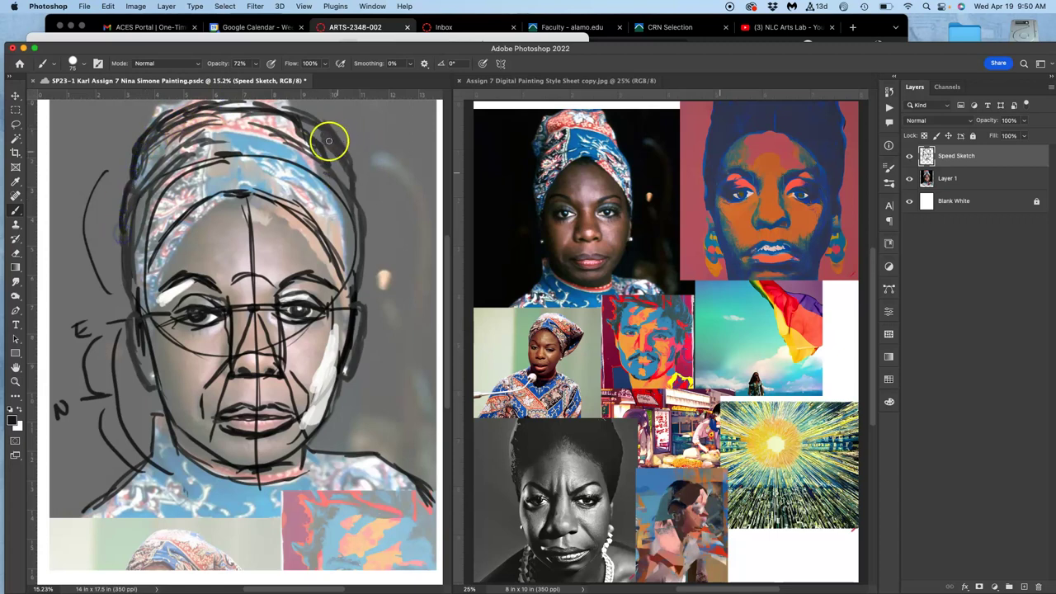
Step: Erase along the headwrap edge and hide the reference photo layer
left_click(15, 252)
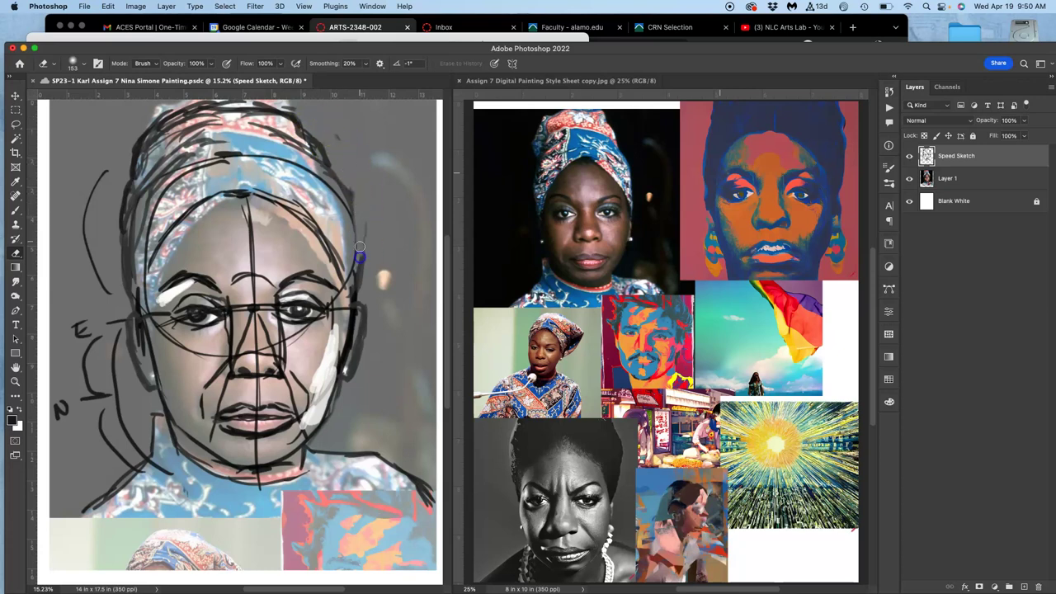
left_click_drag(364, 227, 362, 263)
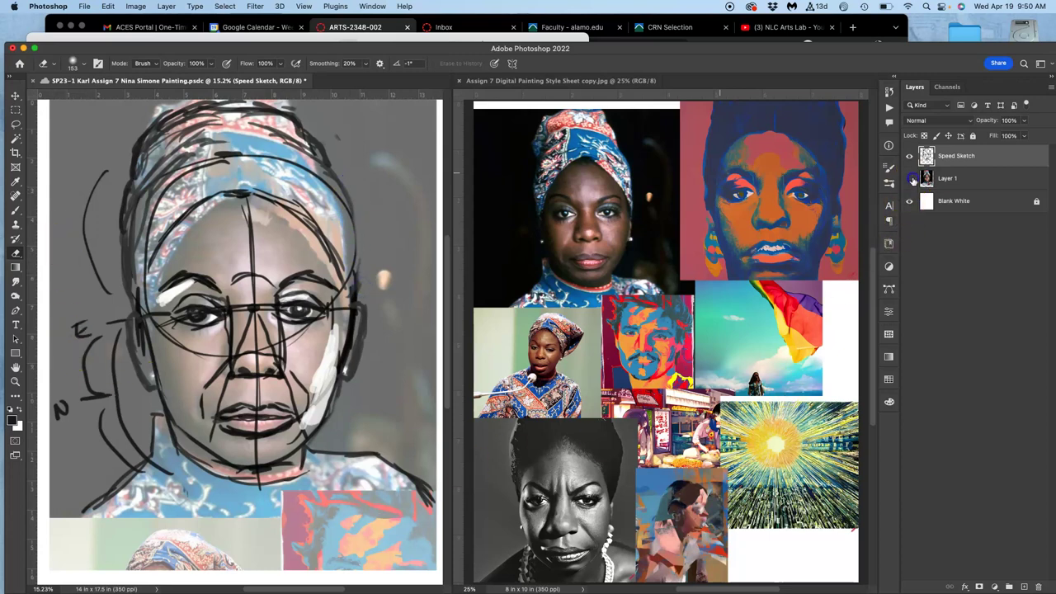
left_click(910, 179)
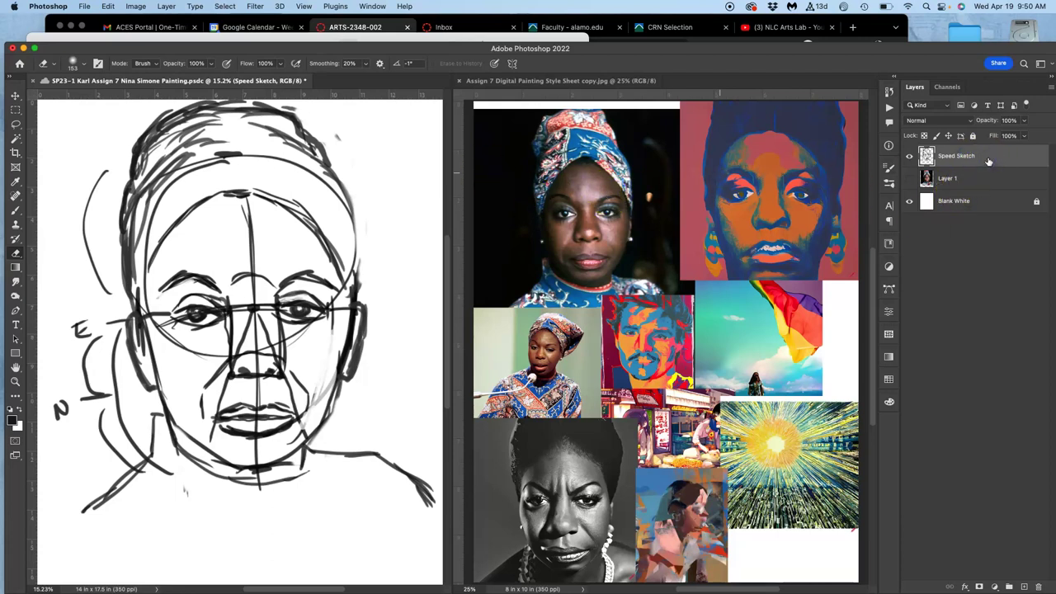
Step: Duplicate Speed Sketch, hide the original, and slightly enlarge and reposition the copy
key("super+j")
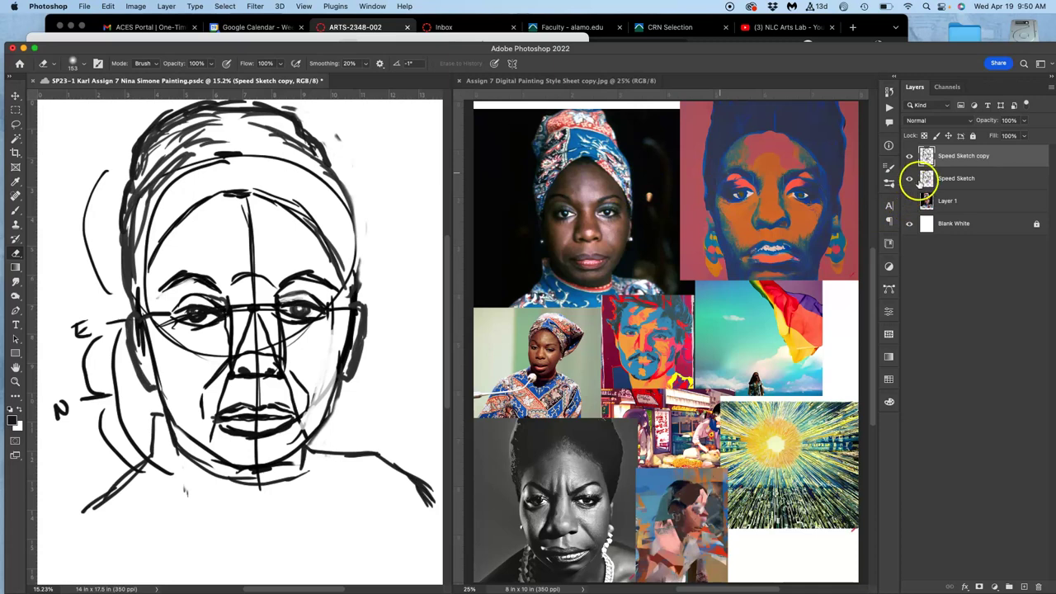
left_click(909, 179)
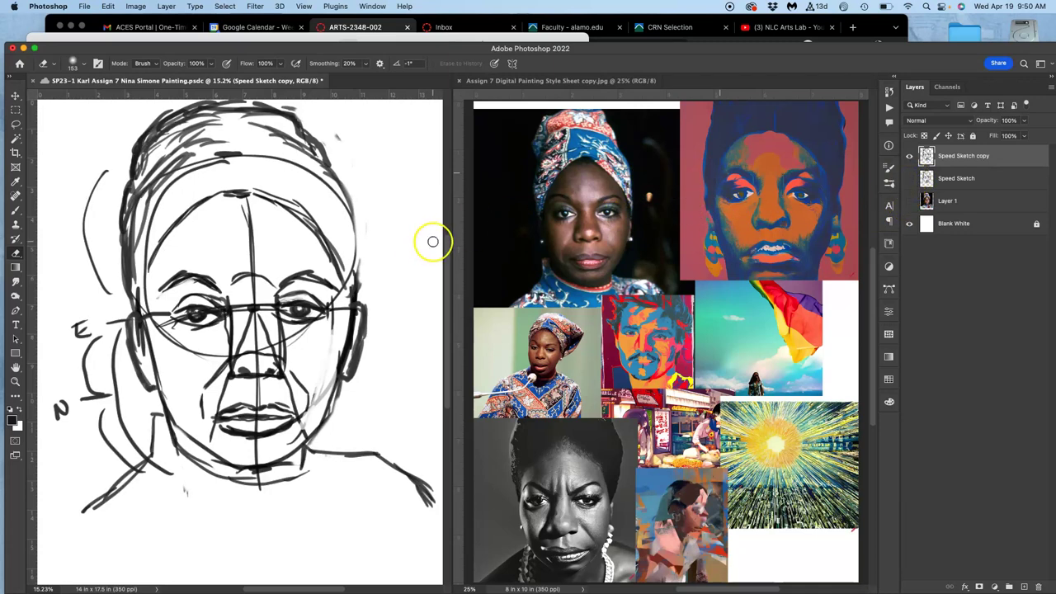
key("super+t")
mouse_move(265, 327)
left_mouse_down()
mouse_move(264, 377)
mouse_move(264, 368)
left_mouse_up()
key("super+minus")
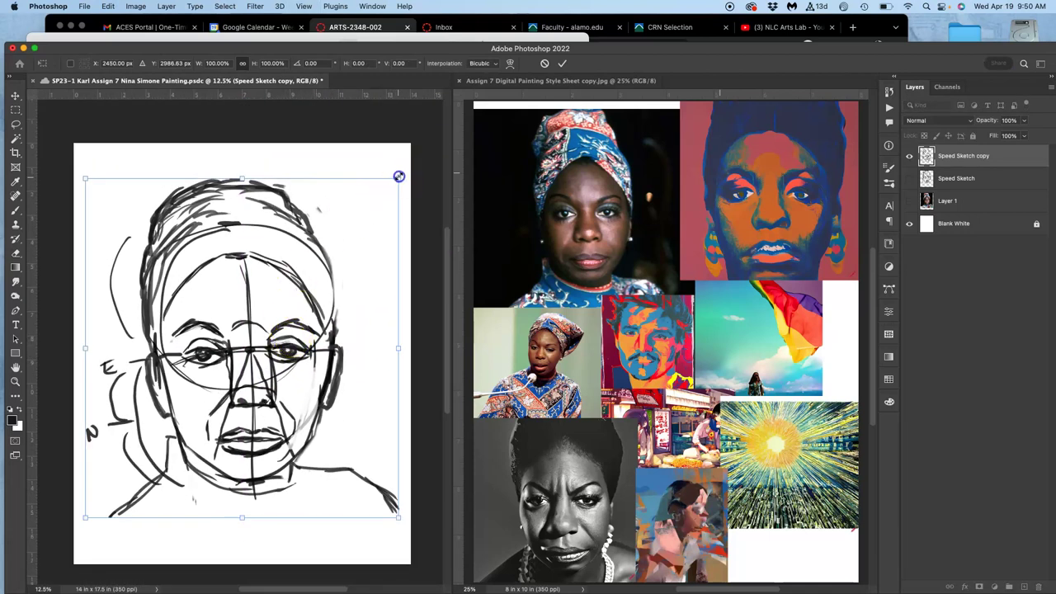
left_click_drag(399, 176, 411, 156)
left_click_drag(325, 258, 325, 262)
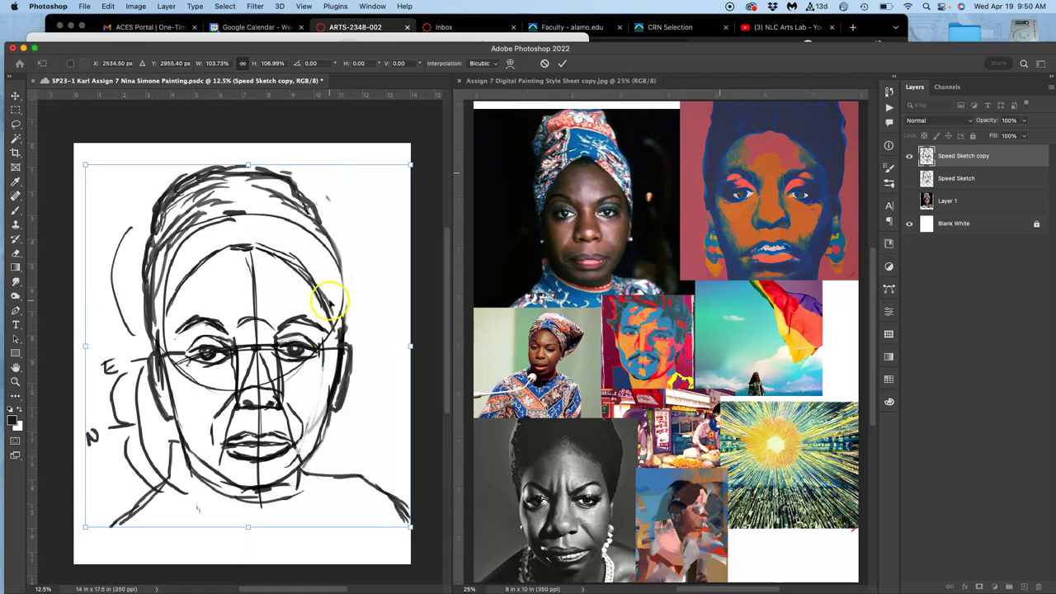
Step: Warp the copy to pull the right side of the face outward, undoing the chin warp
right_click(330, 302)
left_click(347, 387)
left_click_drag(324, 387, 330, 383)
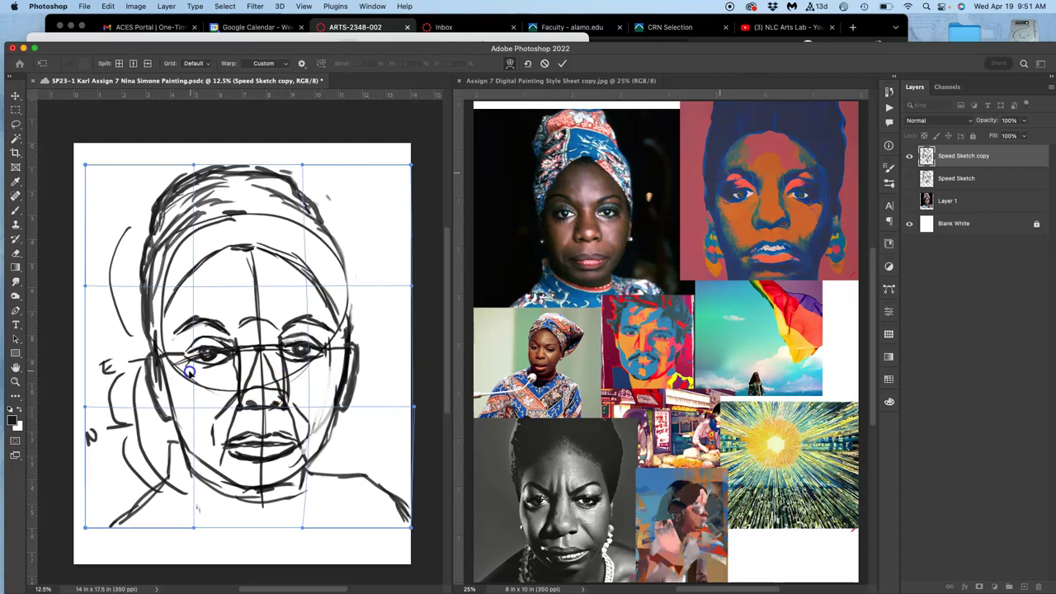
left_click_drag(259, 489, 253, 437)
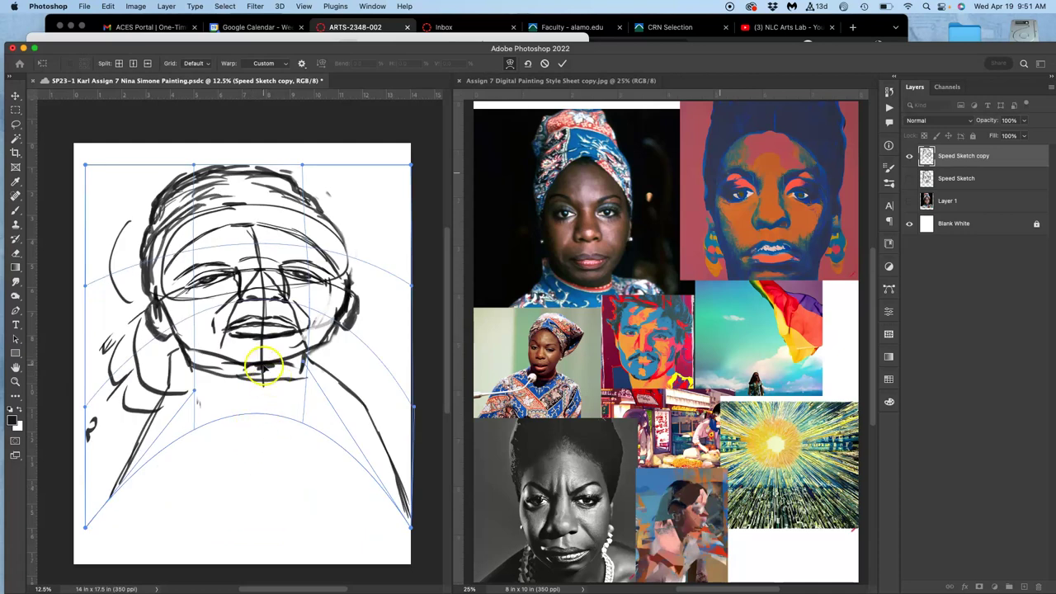
key("super+z")
key("super+z")
key("super+z")
key("super+z")
key("super+z")
key("super+z")
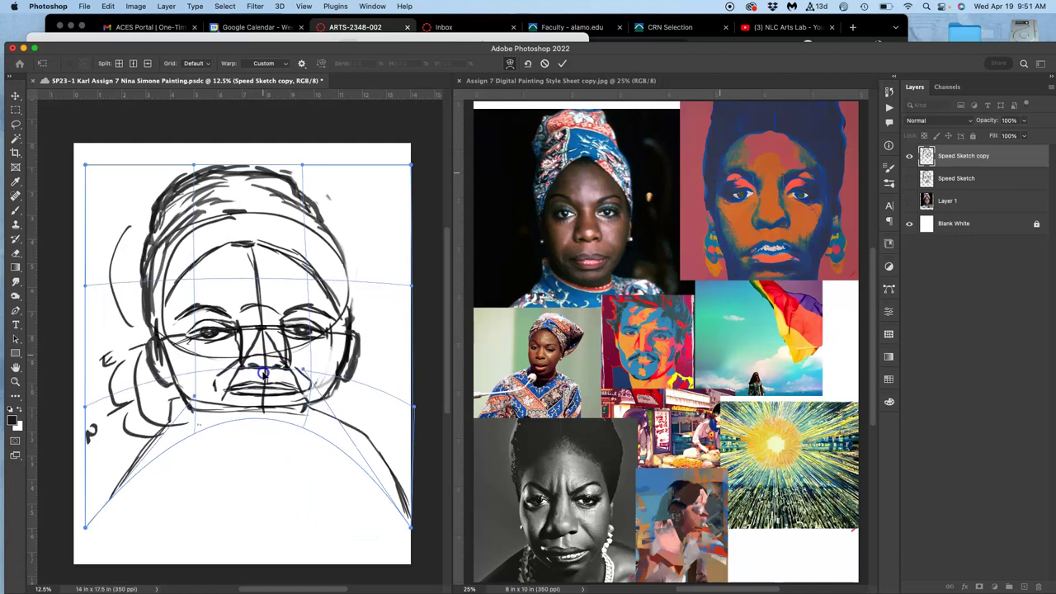
key("super+z")
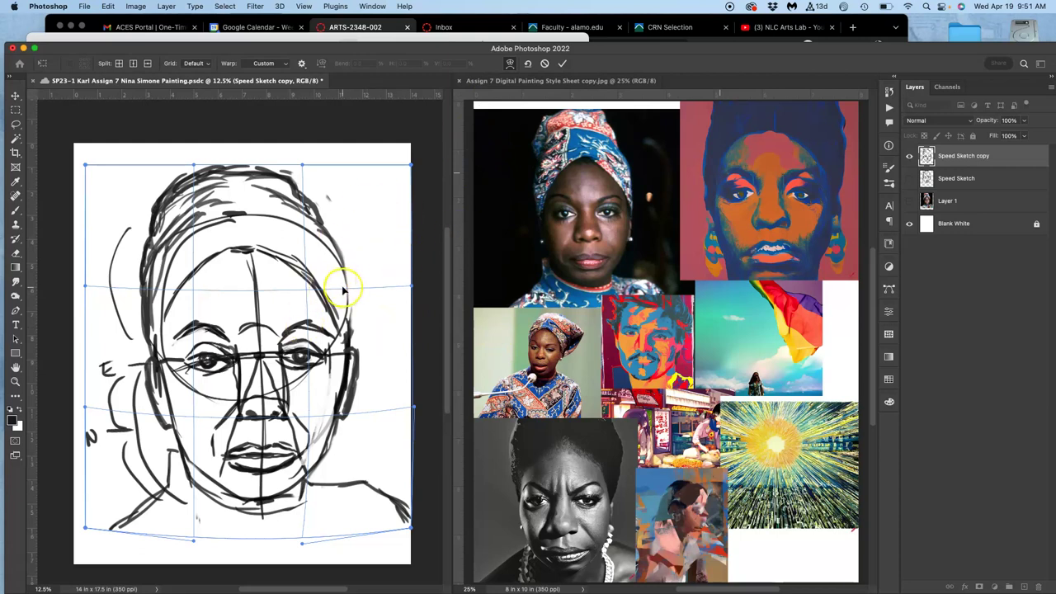
Step: Apply the warp, then compare Speed Sketch with its copy, leaving only the copy visible
key("Return")
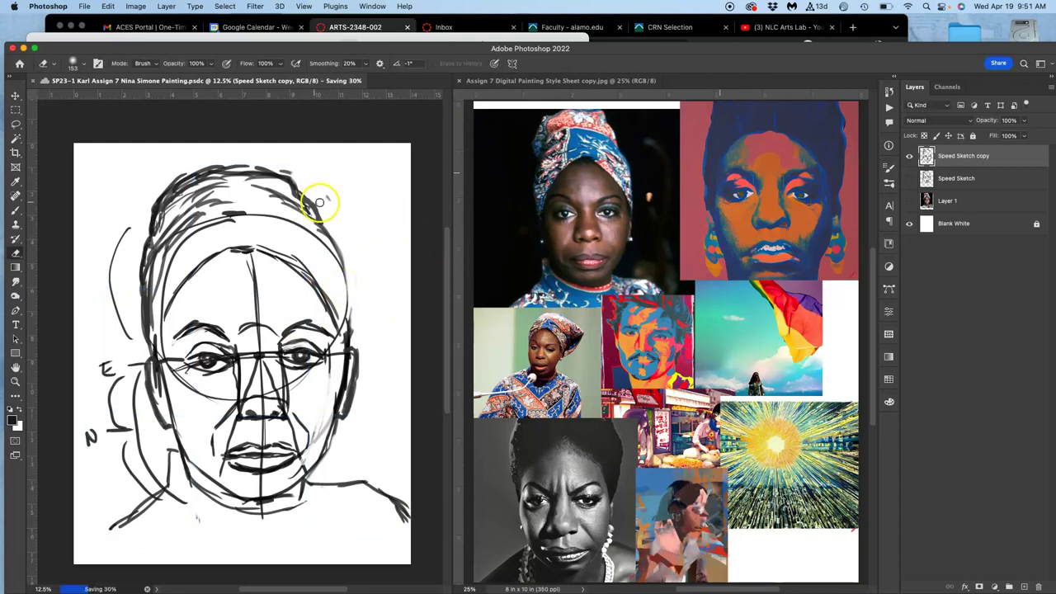
left_click(910, 179)
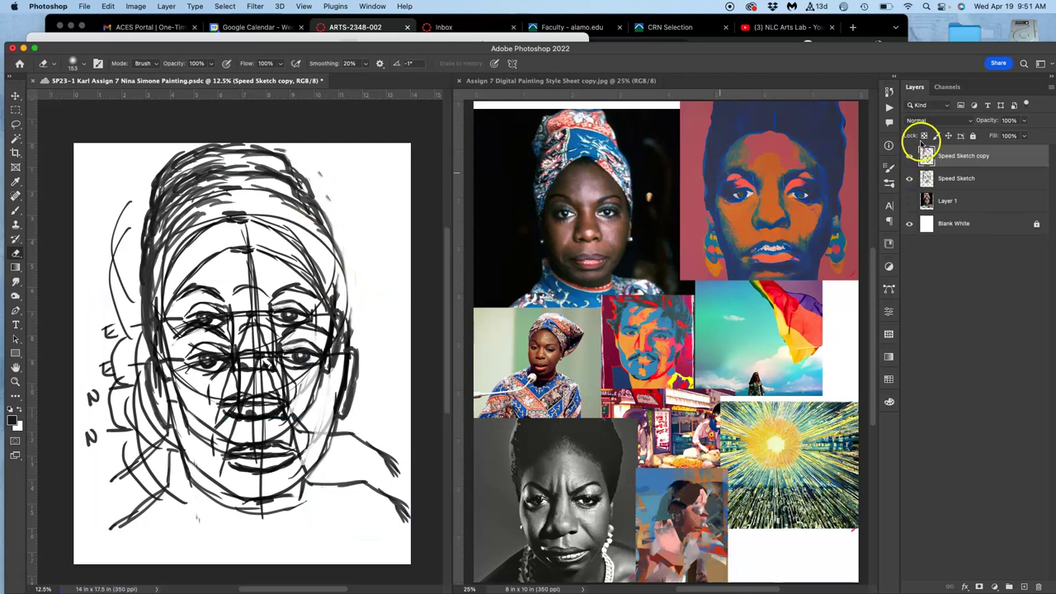
left_click(909, 156)
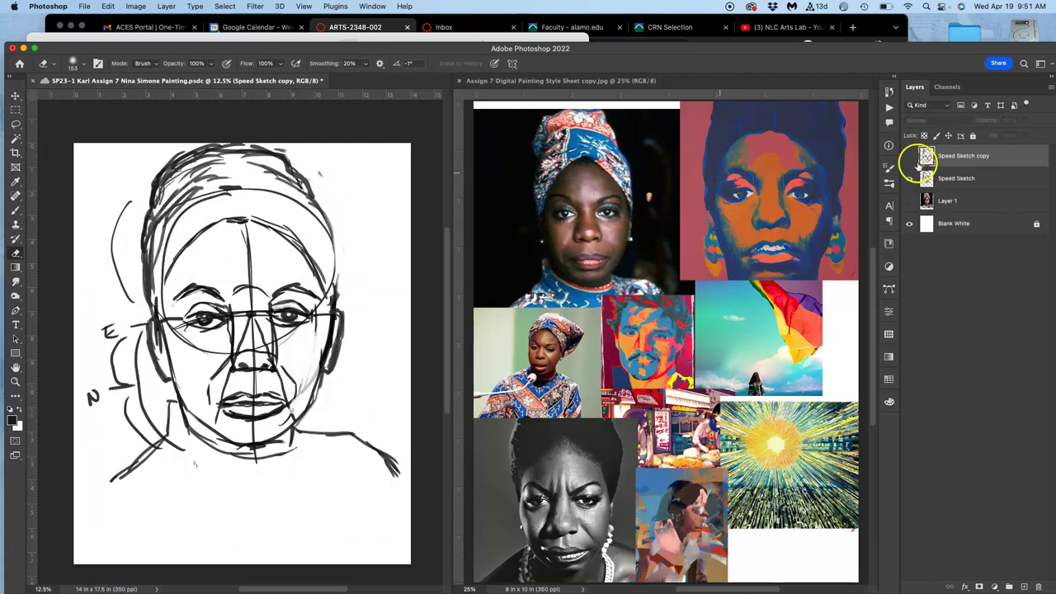
left_click(909, 157)
left_click(909, 179)
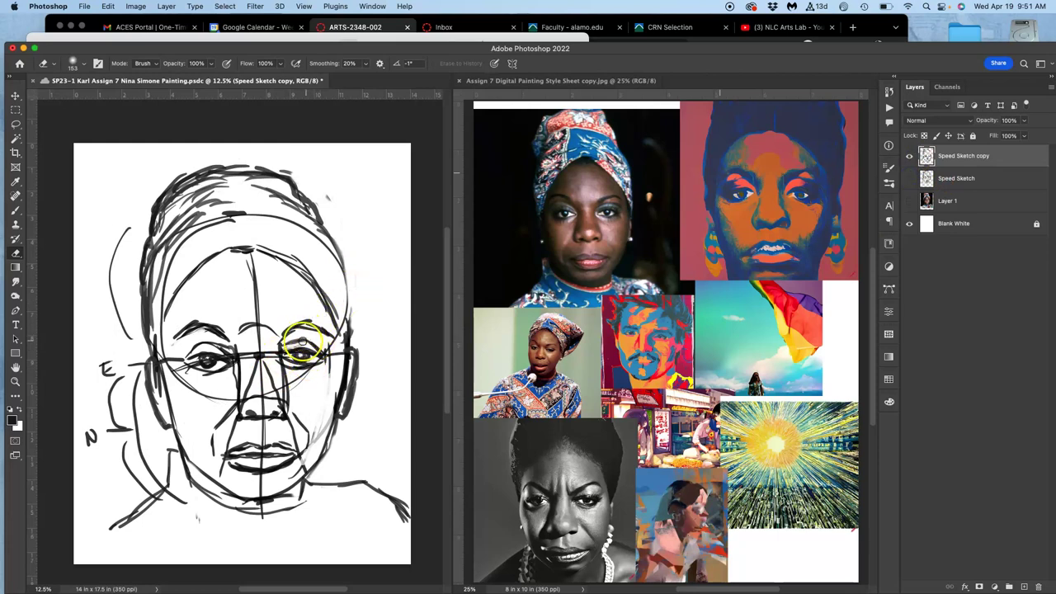
left_click(15, 124)
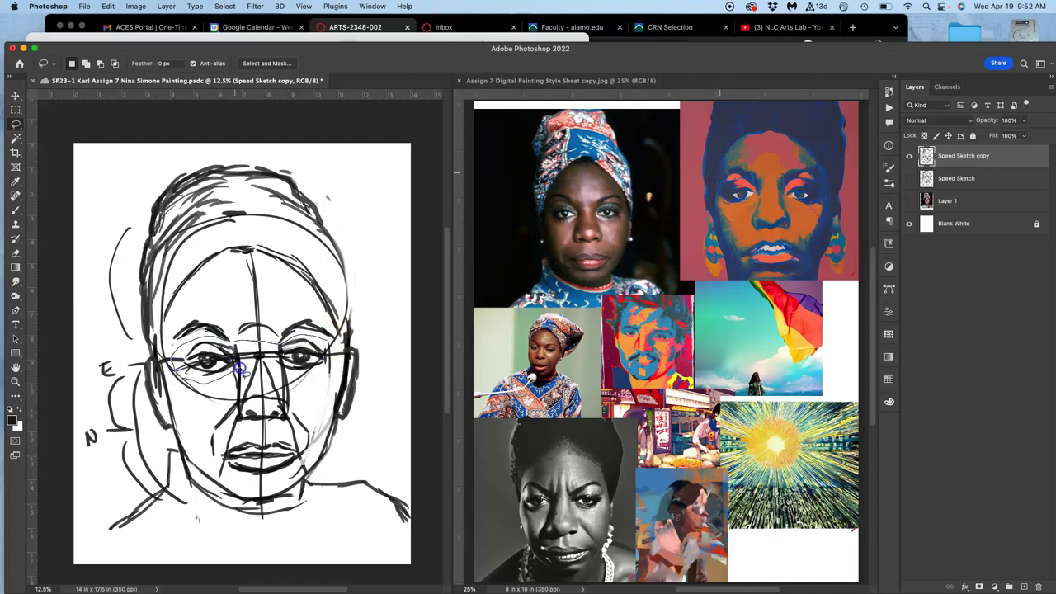
Step: Lasso the eyes, enlarge them to about 106%, shift them slightly right and down, then start a warp
left_click_drag(321, 371, 332, 372)
key("super+t")
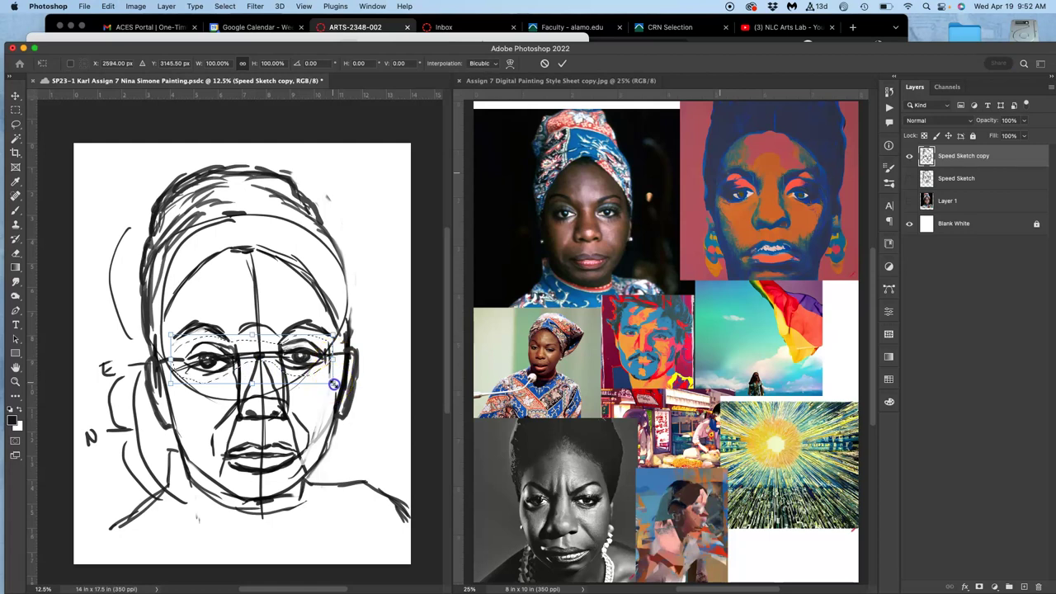
left_click_drag(334, 386, 338, 387)
left_click(300, 374)
left_click_drag(247, 355, 250, 356)
right_click(262, 362)
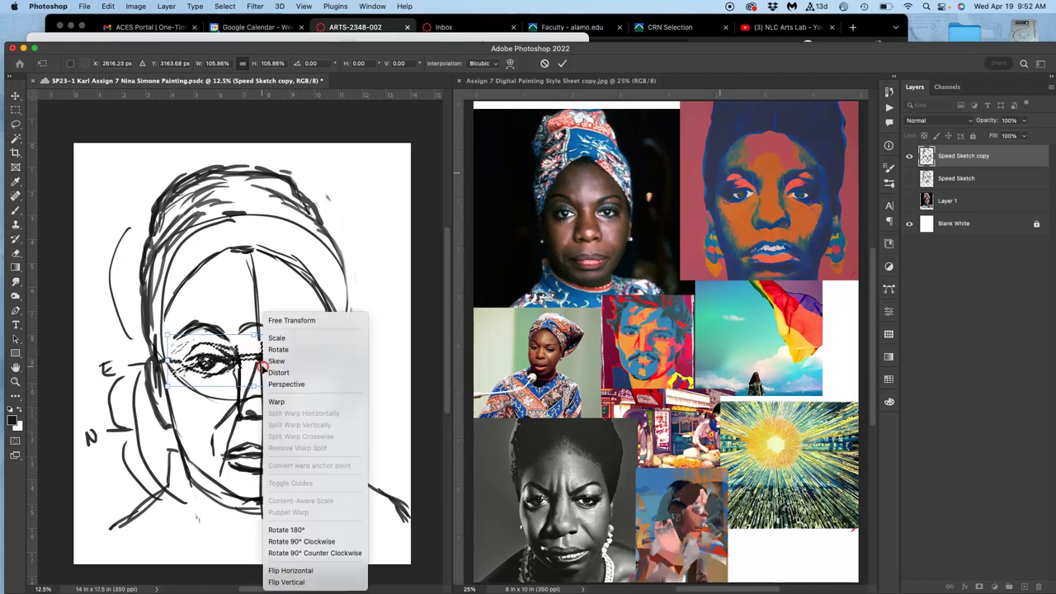
left_click(275, 401)
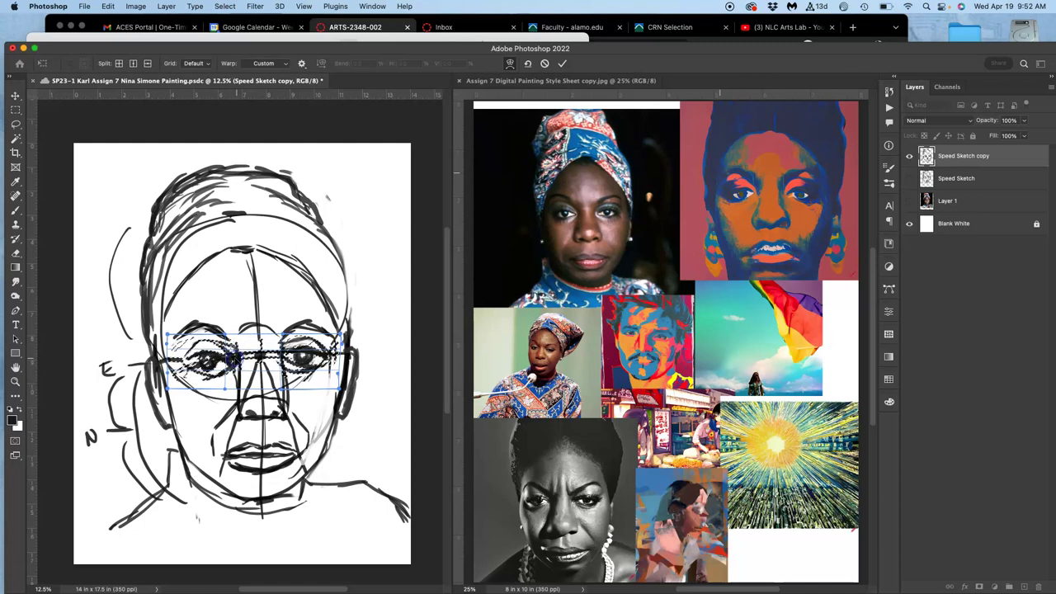
Step: Commit the eye transform, then review earlier History states before returning to the final Deselect state
key("Return")
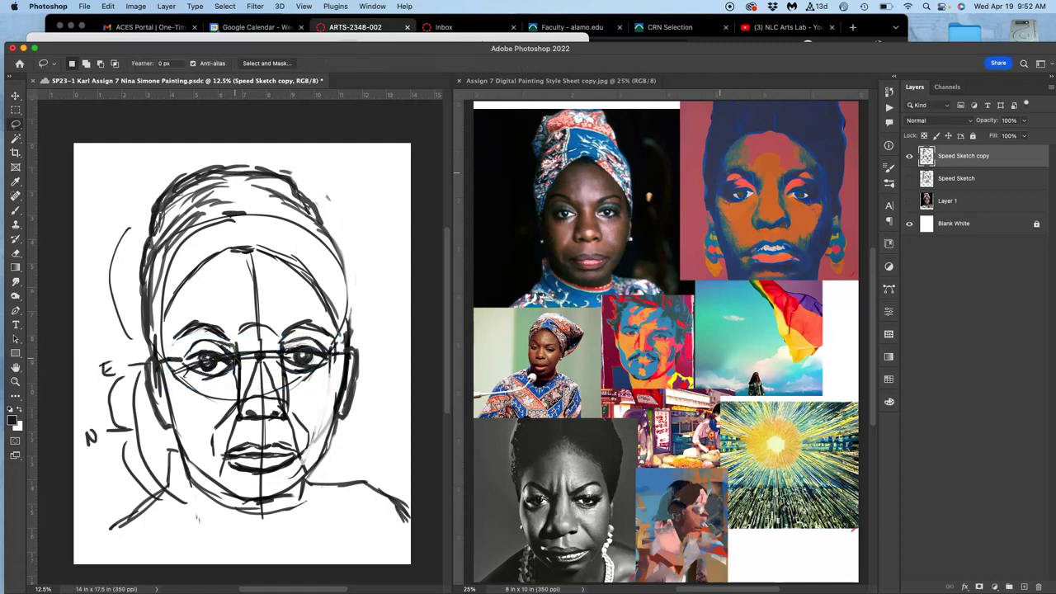
left_click(889, 91)
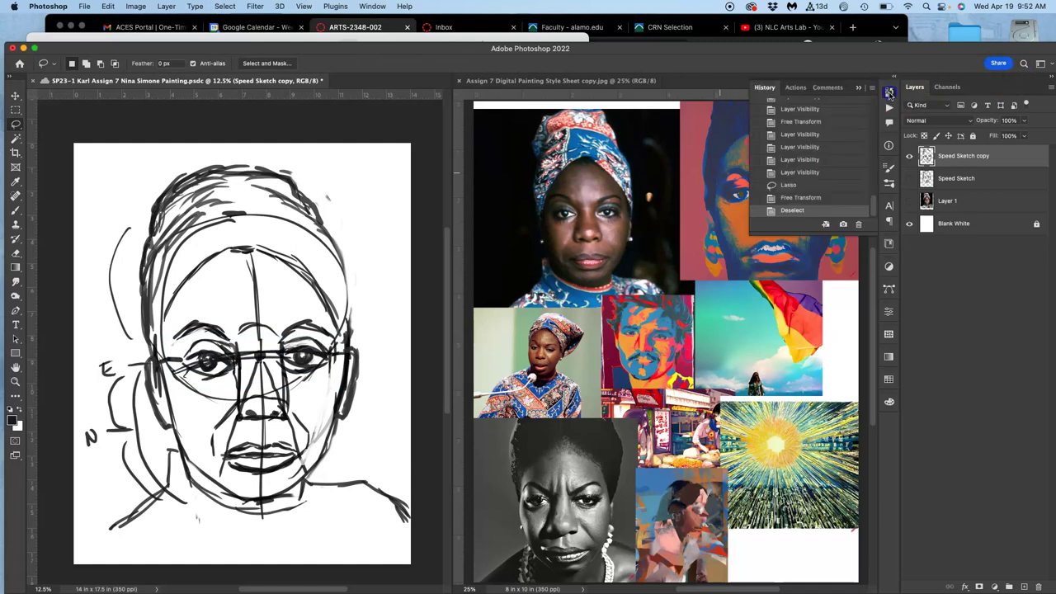
left_click(800, 185)
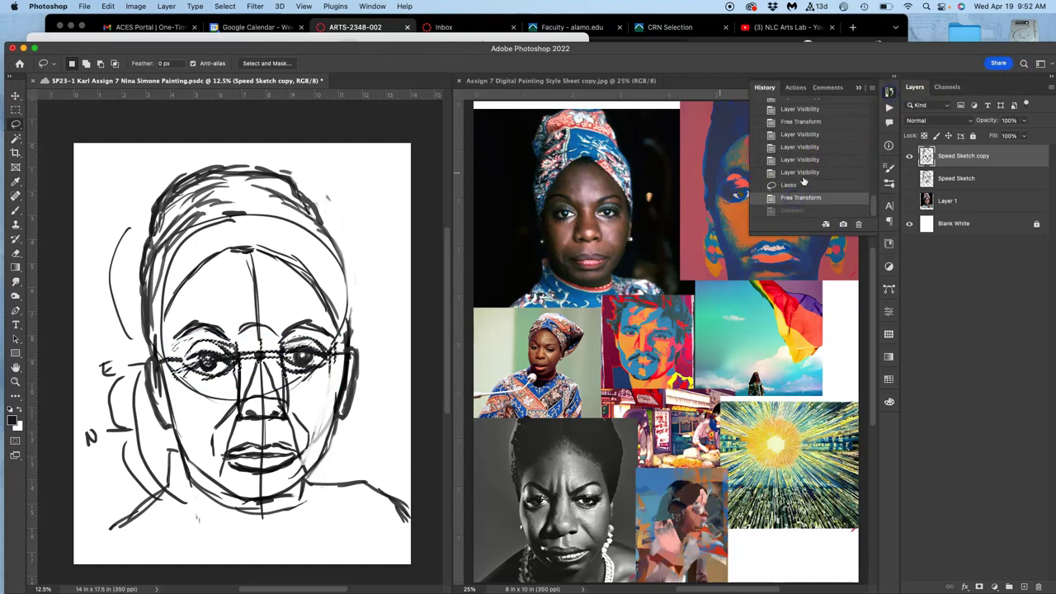
left_click(805, 160)
left_click(798, 198)
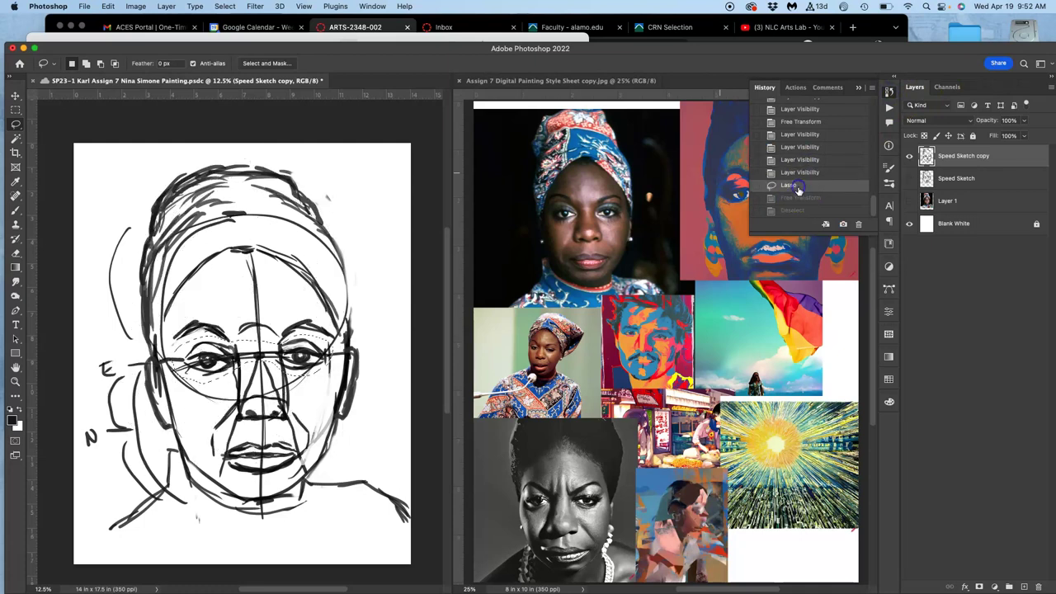
left_click(792, 210)
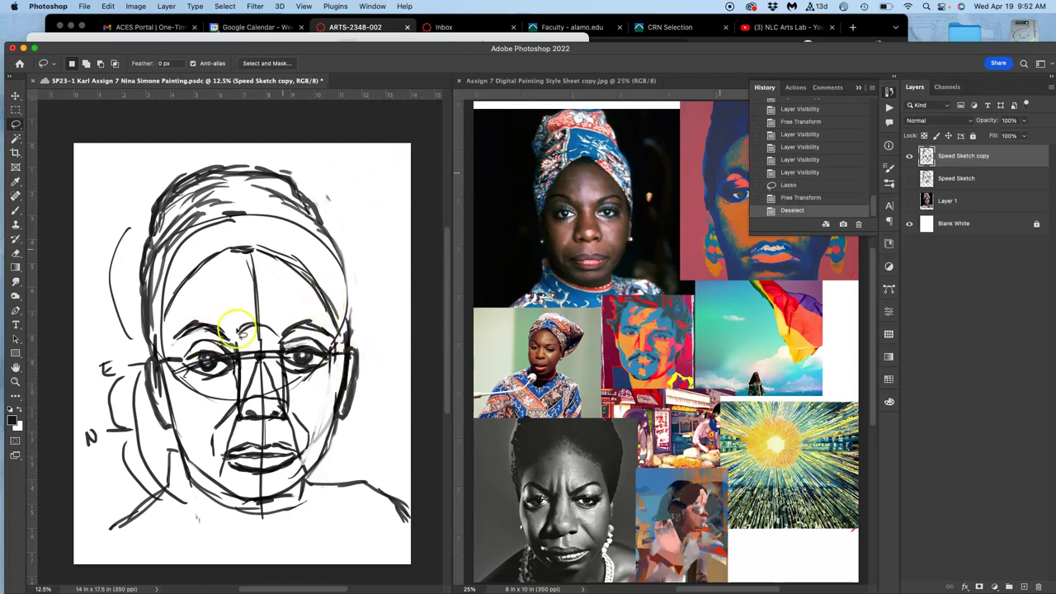
Step: Brush darker lines over the left forehead, temple, left eye, and from right cheek to nose
left_click(15, 210)
mouse_move(236, 248)
left_mouse_down()
mouse_move(170, 302)
mouse_move(168, 326)
left_mouse_up()
mouse_move(196, 266)
left_mouse_down()
mouse_move(162, 346)
mouse_move(204, 256)
mouse_move(175, 301)
mouse_move(195, 265)
left_mouse_up()
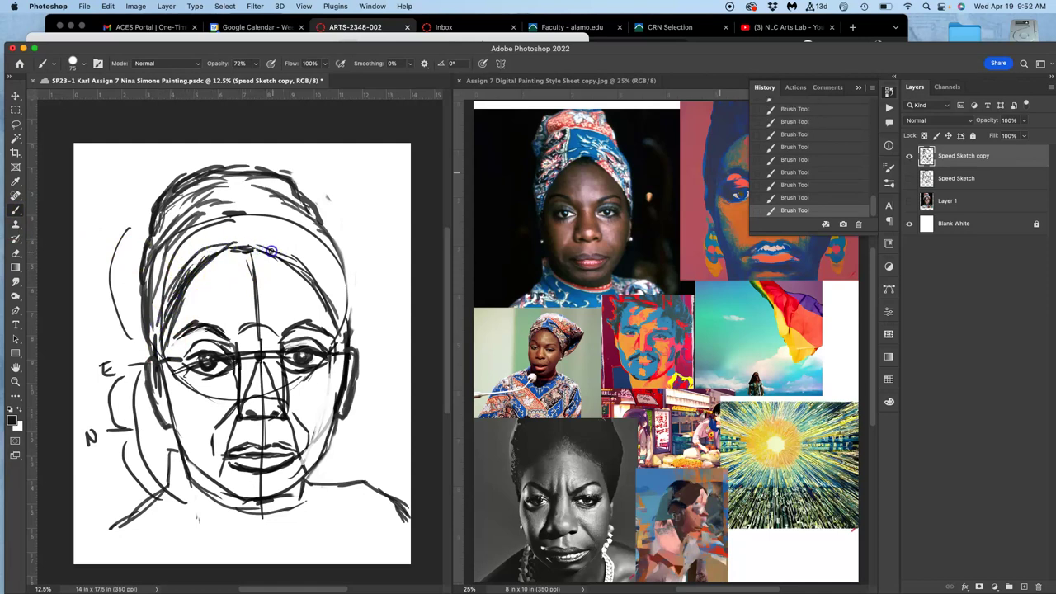
left_click_drag(239, 356, 209, 350)
mouse_move(274, 388)
left_mouse_down()
mouse_move(303, 373)
mouse_move(298, 360)
mouse_move(251, 363)
mouse_move(250, 337)
mouse_move(224, 382)
left_mouse_up()
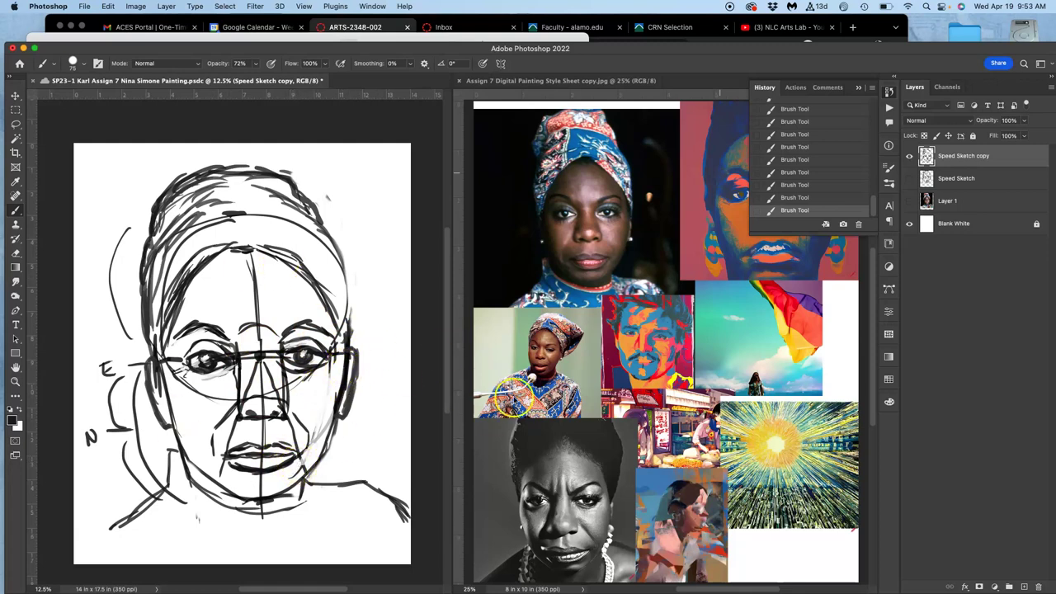
left_click(1006, 162)
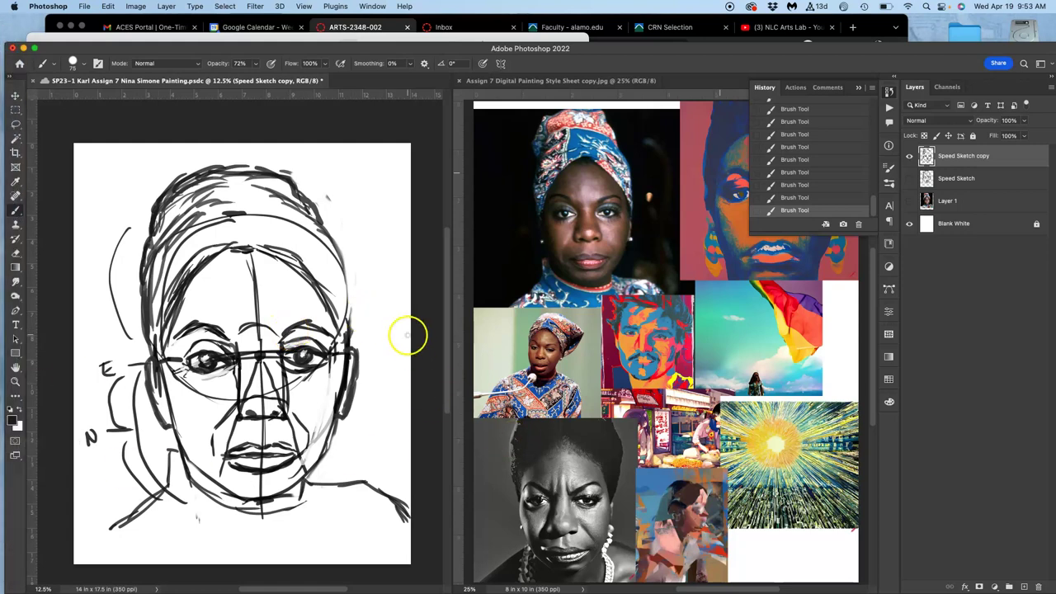
mouse_move(14, 256)
left_click(194, 39)
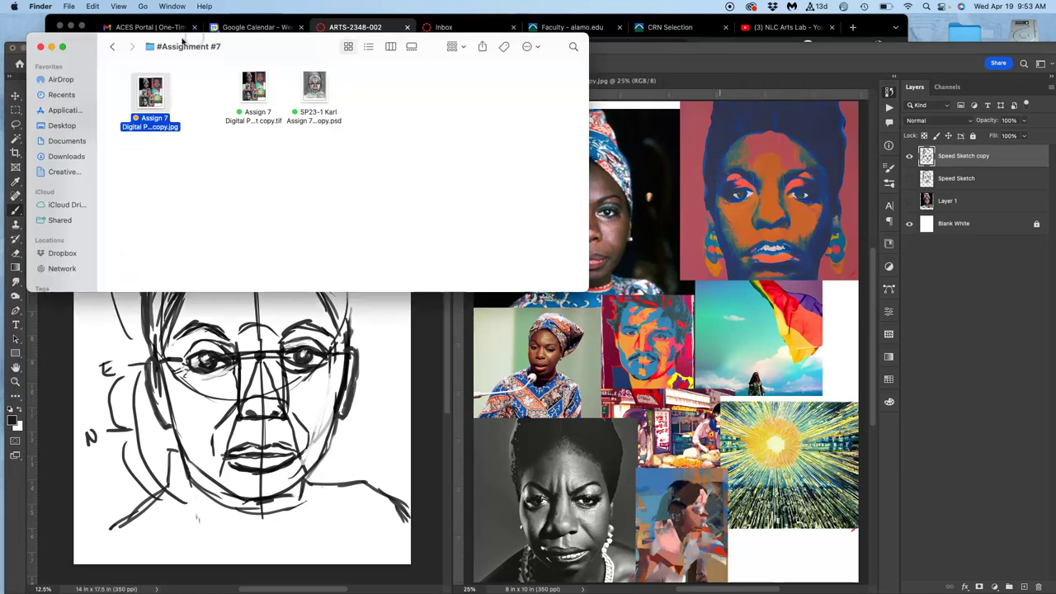
left_click(56, 48)
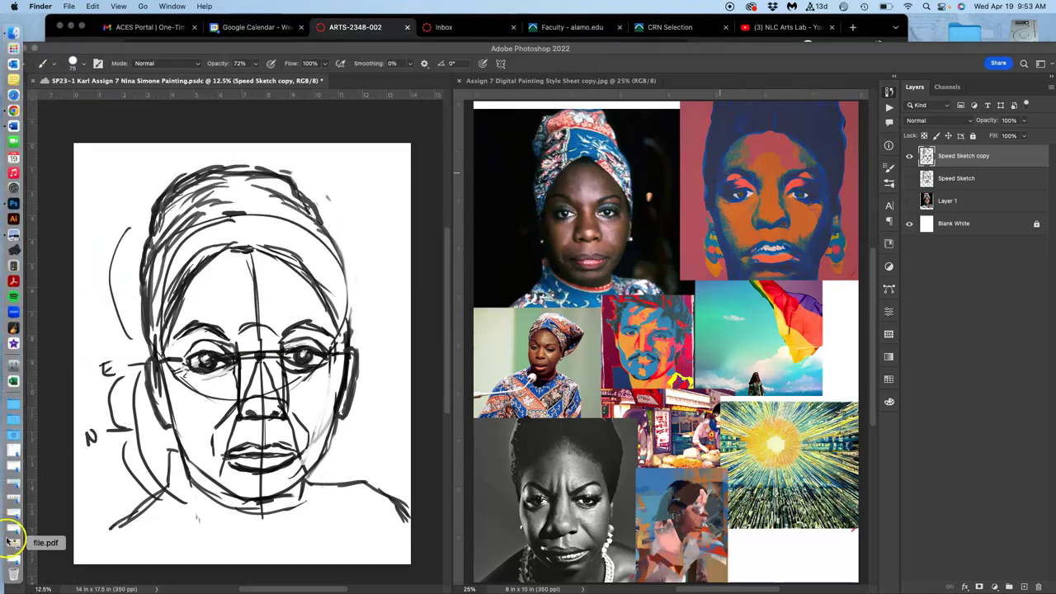
left_click(10, 572)
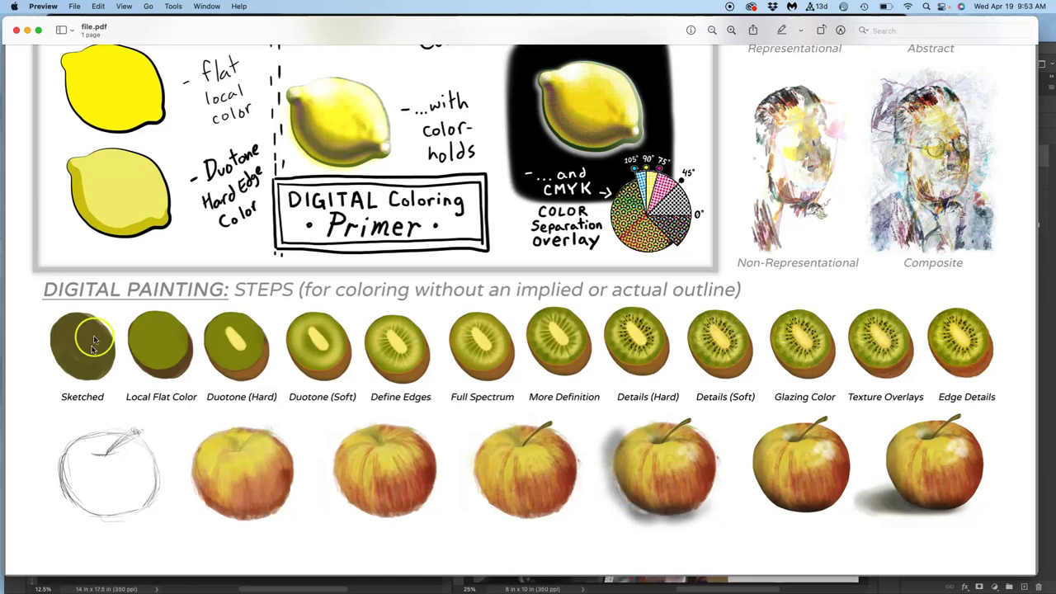
left_click(28, 33)
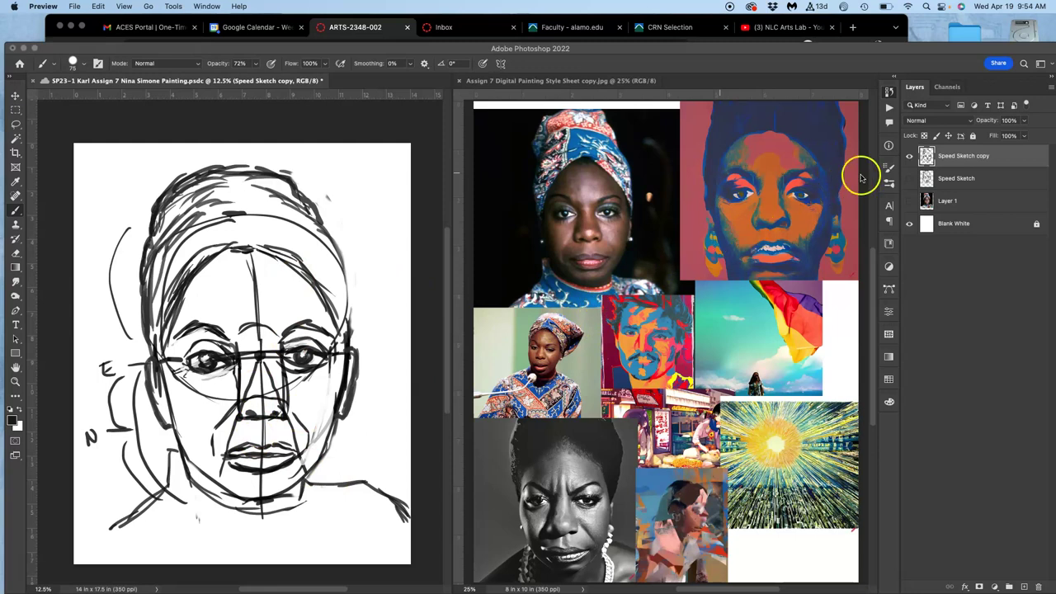
Step: Hide the sketch copy, add a layer named Shape Painting, and choose a 364 px Hard Round brush
left_click(910, 156)
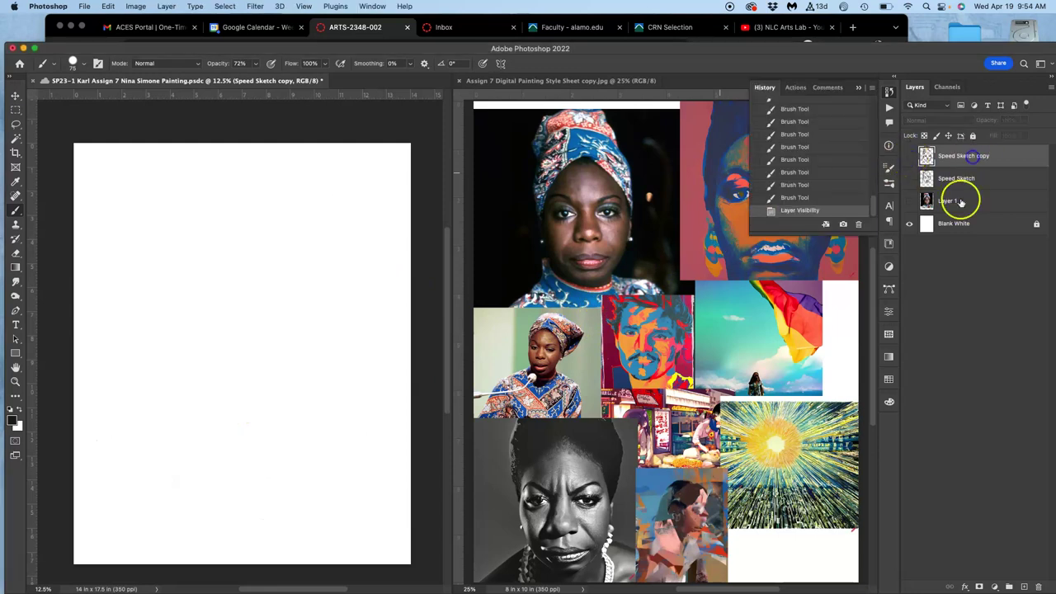
left_click(1024, 587)
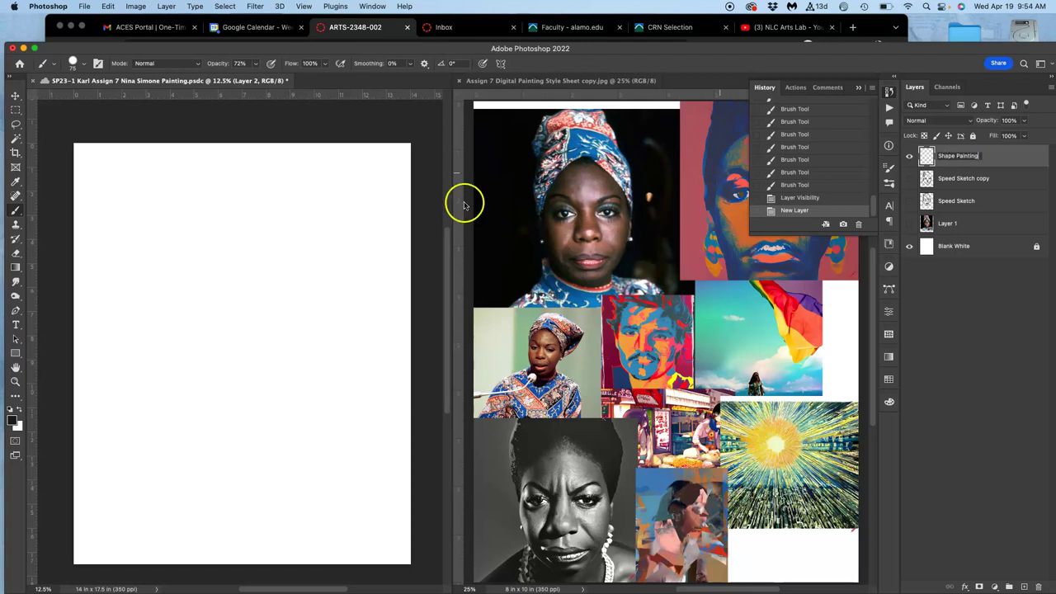
left_click(18, 211)
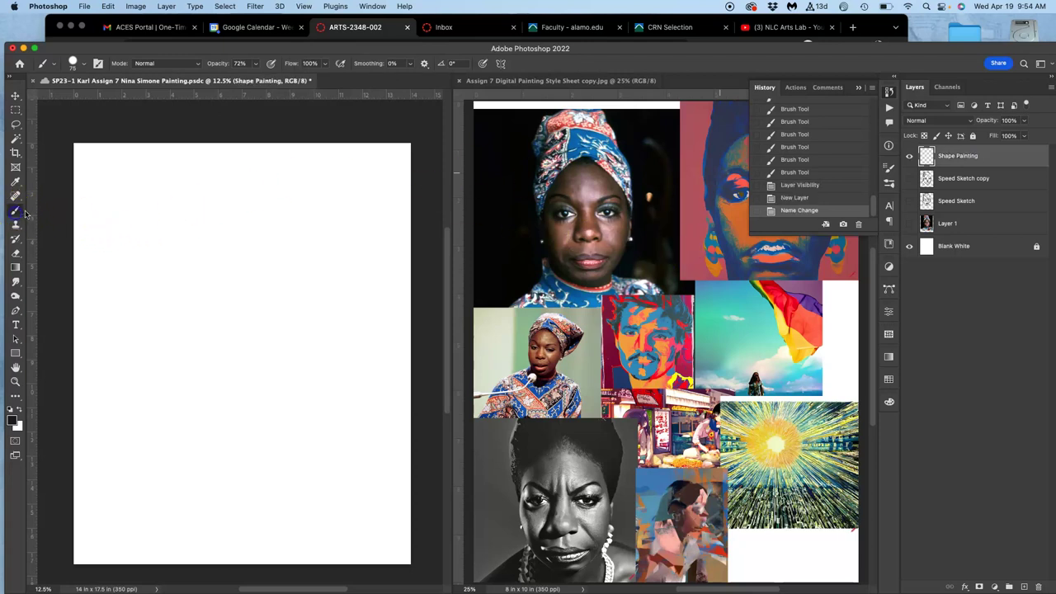
left_click(83, 64)
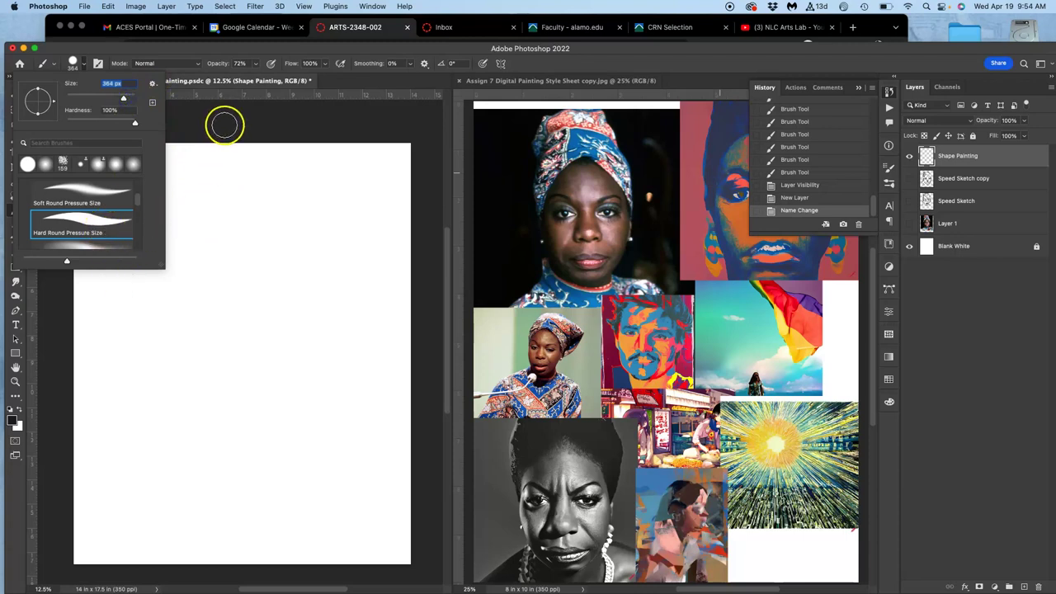
left_click(250, 118)
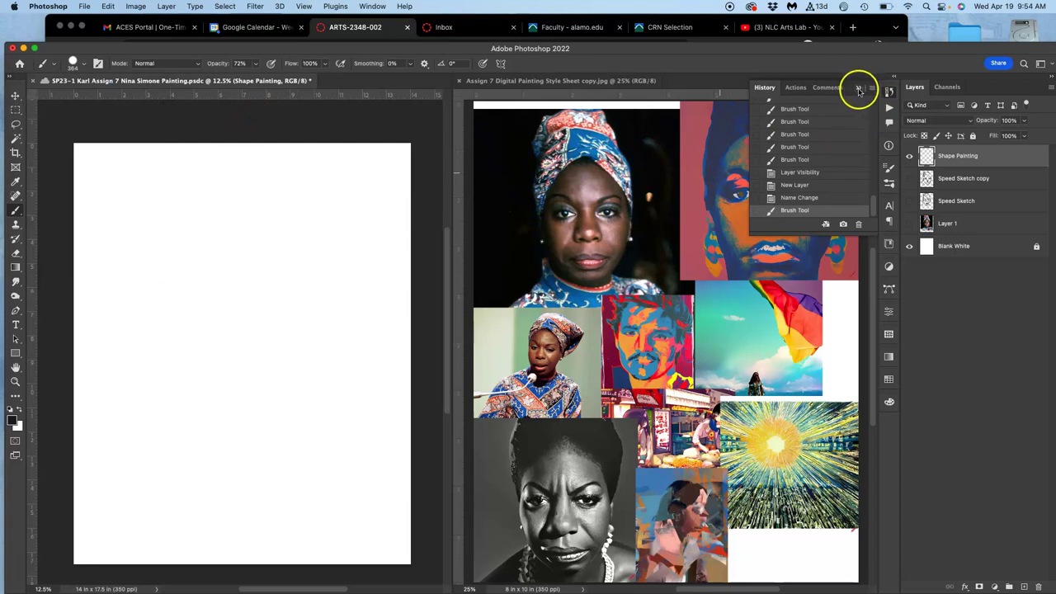
Step: Paint a loose oval head in mauve, orange and brown sampled from the reference faces
left_click(859, 89)
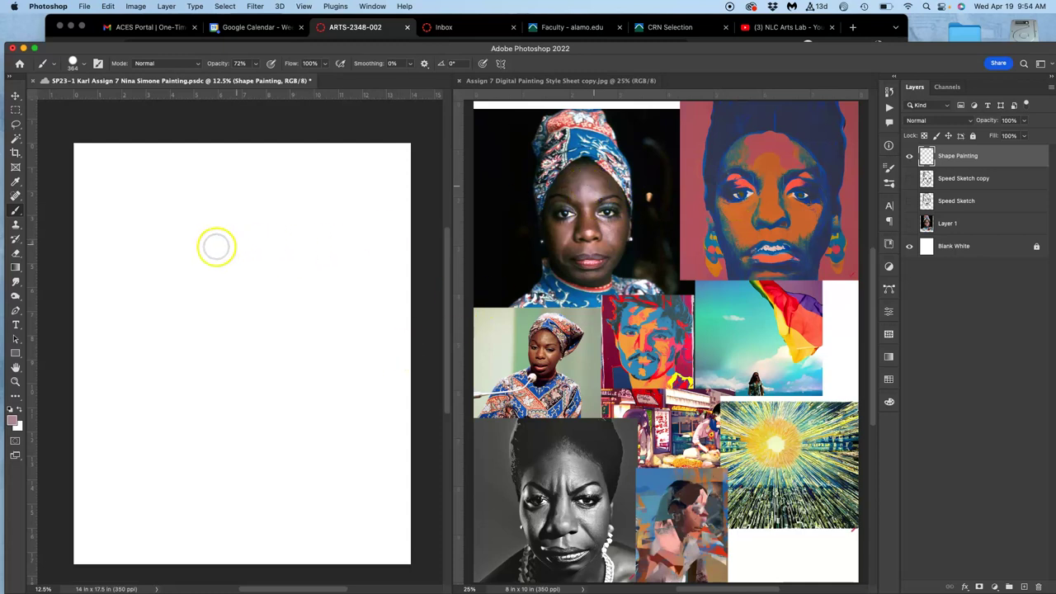
mouse_move(208, 248)
left_mouse_down()
mouse_move(245, 230)
mouse_move(273, 256)
mouse_move(270, 238)
mouse_move(189, 259)
mouse_move(193, 289)
mouse_move(179, 300)
mouse_move(237, 248)
mouse_move(220, 309)
mouse_move(239, 280)
mouse_move(180, 293)
mouse_move(170, 353)
mouse_move(166, 300)
mouse_move(183, 401)
mouse_move(164, 428)
mouse_move(173, 323)
mouse_move(186, 434)
mouse_move(222, 467)
mouse_move(219, 478)
mouse_move(206, 467)
mouse_move(209, 483)
mouse_move(263, 489)
mouse_move(234, 494)
mouse_move(247, 498)
mouse_move(276, 482)
mouse_move(327, 400)
mouse_move(319, 335)
mouse_move(319, 380)
mouse_move(311, 366)
mouse_move(306, 400)
mouse_move(291, 357)
mouse_move(303, 294)
mouse_move(311, 371)
mouse_move(330, 356)
mouse_move(309, 272)
mouse_move(305, 380)
mouse_move(252, 332)
mouse_move(290, 307)
mouse_move(288, 317)
mouse_move(196, 301)
mouse_move(216, 327)
mouse_move(186, 323)
mouse_move(246, 331)
mouse_move(259, 355)
mouse_move(286, 311)
mouse_move(278, 306)
mouse_move(205, 299)
mouse_move(184, 318)
mouse_move(253, 339)
mouse_move(286, 308)
mouse_move(290, 287)
mouse_move(188, 309)
mouse_move(252, 329)
mouse_move(160, 391)
mouse_move(189, 412)
mouse_move(182, 351)
mouse_move(209, 377)
mouse_move(198, 415)
mouse_move(204, 455)
mouse_move(224, 431)
mouse_move(245, 434)
mouse_move(245, 464)
mouse_move(268, 415)
mouse_move(288, 438)
mouse_move(278, 448)
mouse_move(278, 438)
mouse_move(193, 439)
mouse_move(203, 479)
mouse_move(224, 488)
mouse_move(255, 475)
left_mouse_up()
left_click(759, 196, "alt")
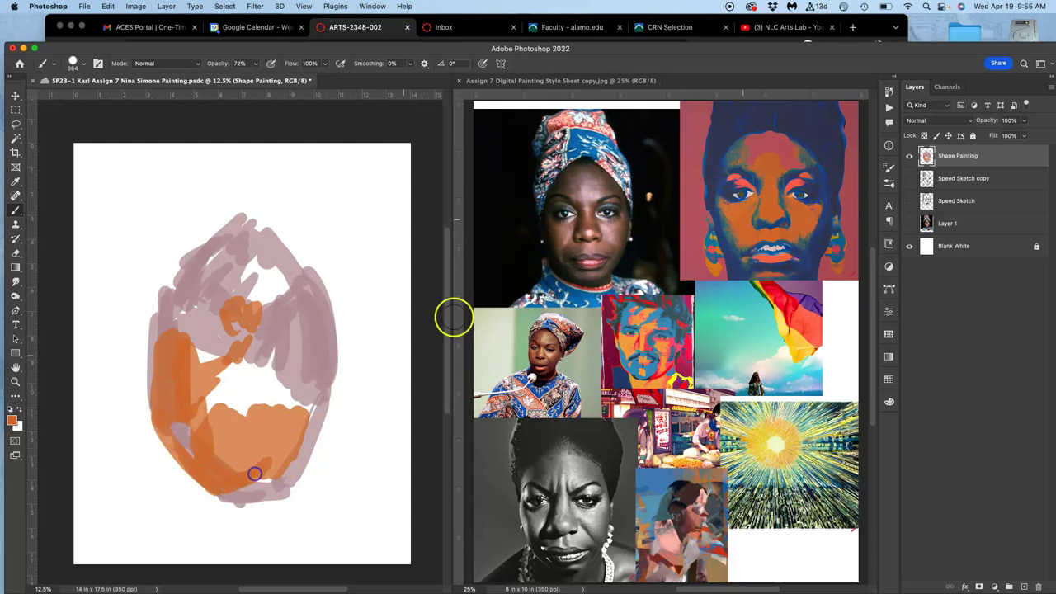
left_click(586, 188, "alt")
mouse_move(217, 248)
left_mouse_down()
mouse_move(163, 312)
mouse_move(164, 346)
mouse_move(170, 305)
mouse_move(168, 400)
mouse_move(152, 329)
mouse_move(160, 403)
mouse_move(151, 394)
mouse_move(157, 426)
mouse_move(226, 504)
mouse_move(277, 500)
mouse_move(297, 481)
mouse_move(281, 501)
mouse_move(319, 424)
mouse_move(328, 347)
mouse_move(323, 399)
mouse_move(279, 273)
mouse_move(313, 304)
mouse_move(327, 296)
mouse_move(303, 290)
mouse_move(264, 303)
mouse_move(278, 283)
mouse_move(260, 281)
mouse_move(252, 254)
mouse_move(294, 300)
mouse_move(261, 305)
mouse_move(275, 295)
mouse_move(253, 292)
mouse_move(239, 248)
mouse_move(260, 240)
mouse_move(244, 260)
mouse_move(281, 264)
left_mouse_up()
left_click(611, 196, "alt")
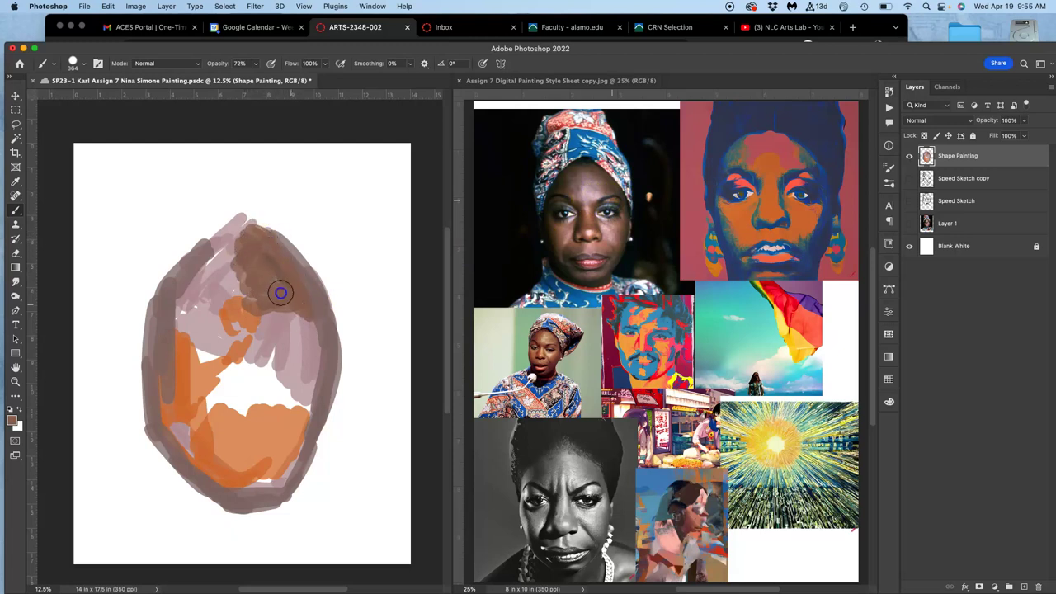
mouse_move(287, 314)
left_mouse_down()
mouse_move(318, 347)
mouse_move(302, 425)
mouse_move(291, 410)
mouse_move(298, 426)
mouse_move(310, 407)
mouse_move(275, 488)
mouse_move(317, 419)
mouse_move(291, 481)
mouse_move(302, 466)
mouse_move(319, 374)
left_mouse_up()
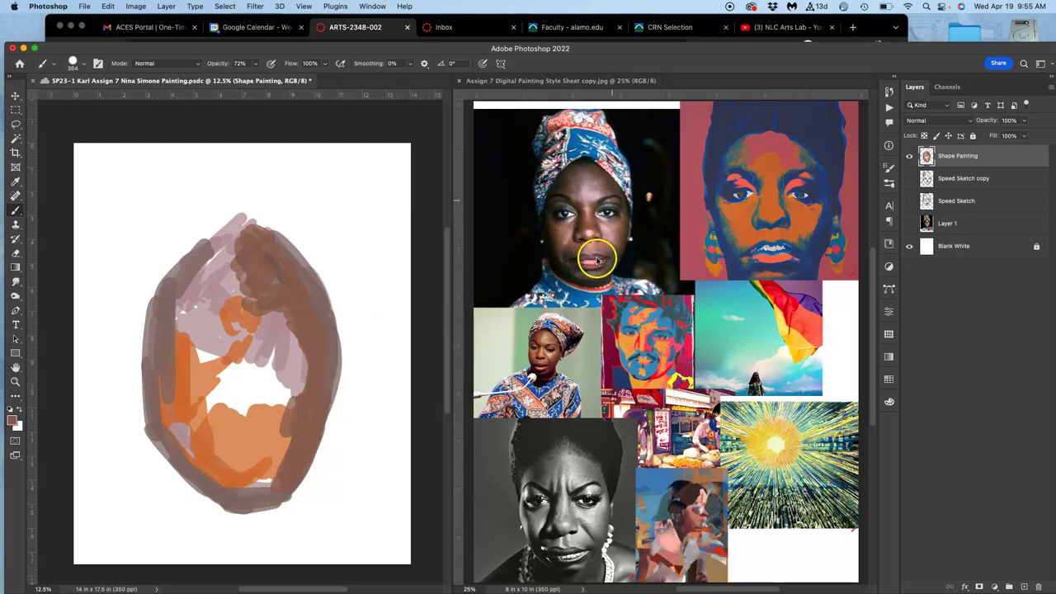
Step: Paint a light pink highlight and dark brown shadows over the upper-left and lower face
left_click(258, 308, "alt")
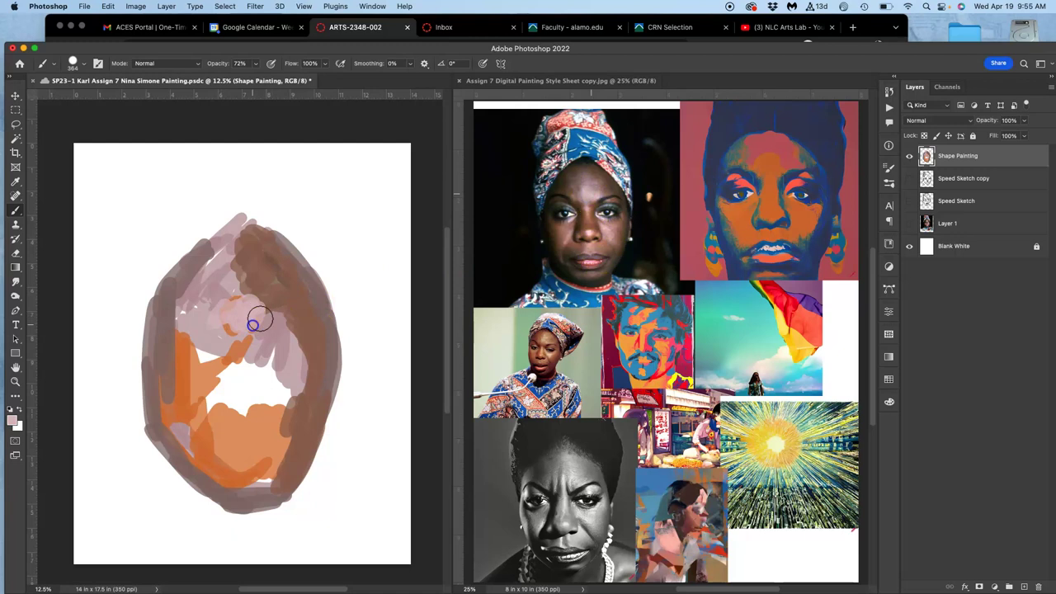
left_click(253, 309, "alt")
left_click_drag(223, 314, 256, 316)
mouse_move(253, 366)
left_mouse_down("alt")
mouse_move(287, 359)
mouse_move(262, 346)
mouse_move(276, 272)
mouse_move(254, 345)
mouse_move(266, 407)
mouse_move(257, 395)
mouse_move(219, 406)
left_mouse_up("alt")
left_click(276, 272, "alt")
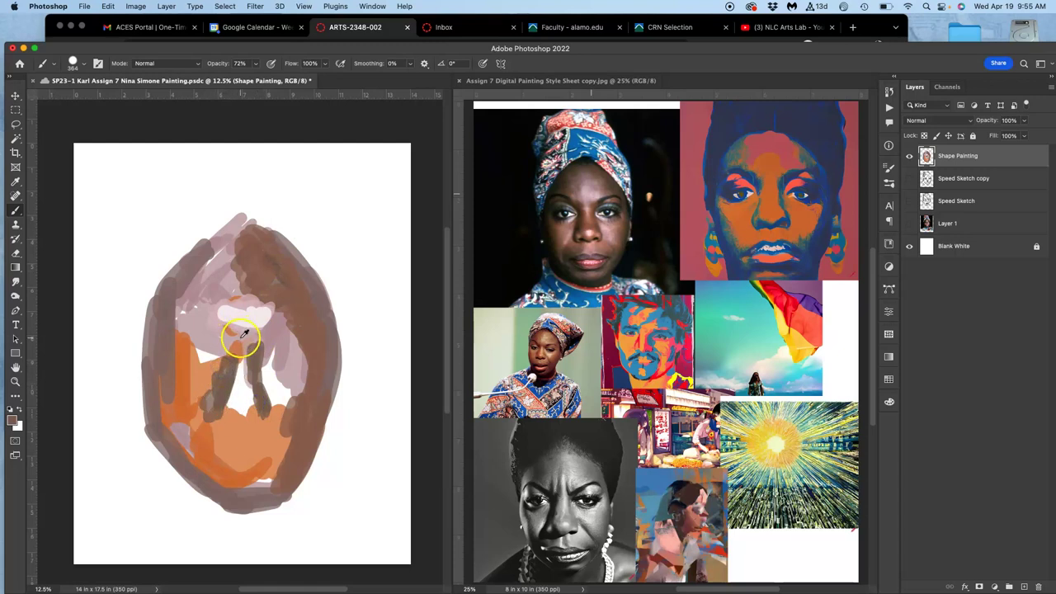
mouse_move(225, 340)
left_mouse_down()
mouse_move(189, 325)
mouse_move(207, 311)
mouse_move(192, 323)
mouse_move(178, 296)
left_mouse_up()
left_click_drag(214, 250, 170, 288)
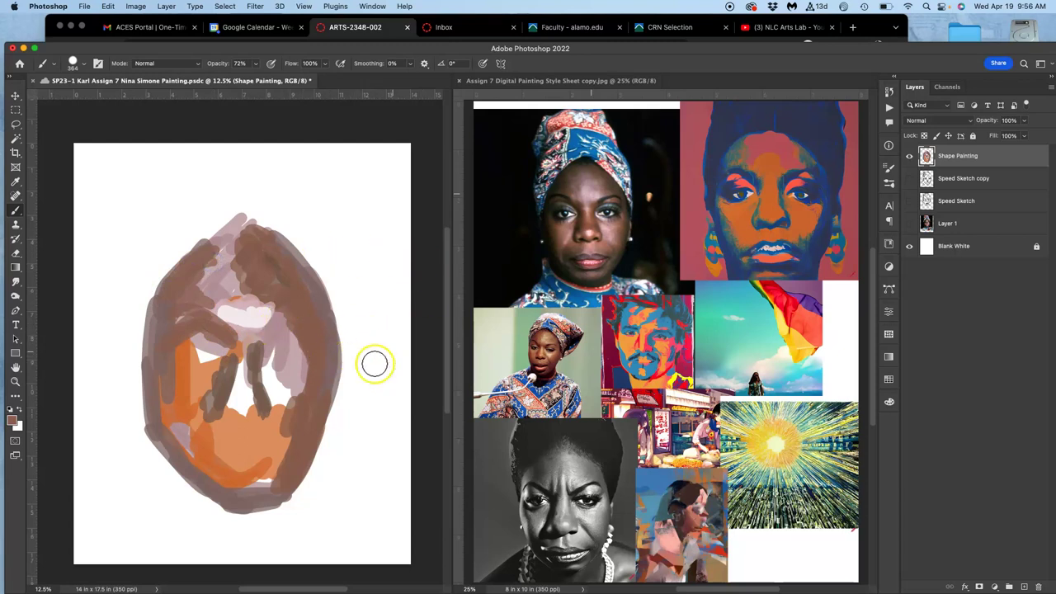
mouse_move(267, 420)
left_mouse_down()
mouse_move(228, 418)
mouse_move(236, 377)
mouse_move(235, 415)
left_mouse_up()
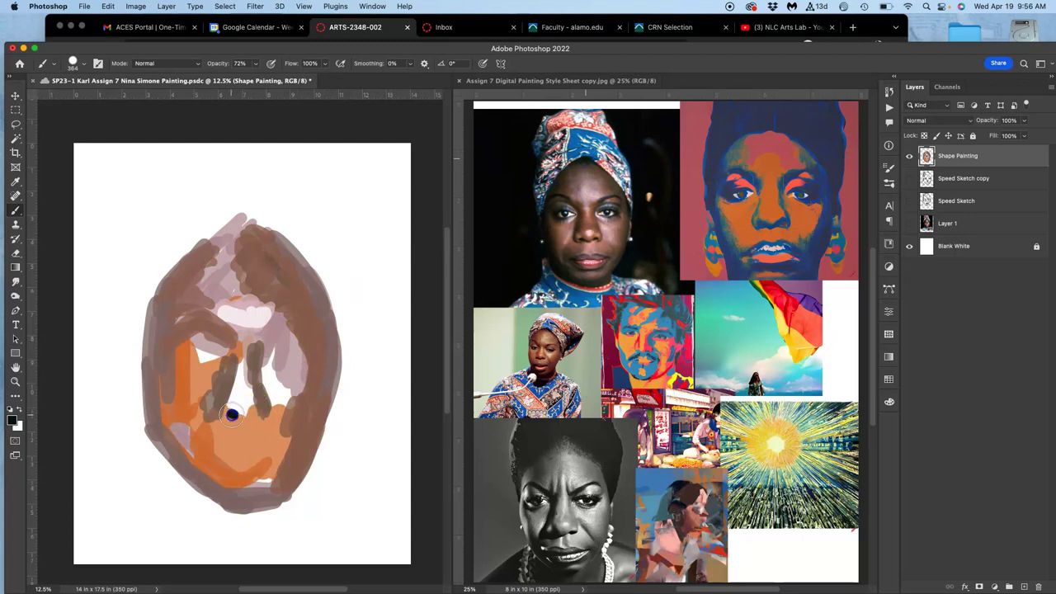
Step: Dab in two black nostrils and a small dark mouth stroke
left_click(232, 414)
left_click(230, 415)
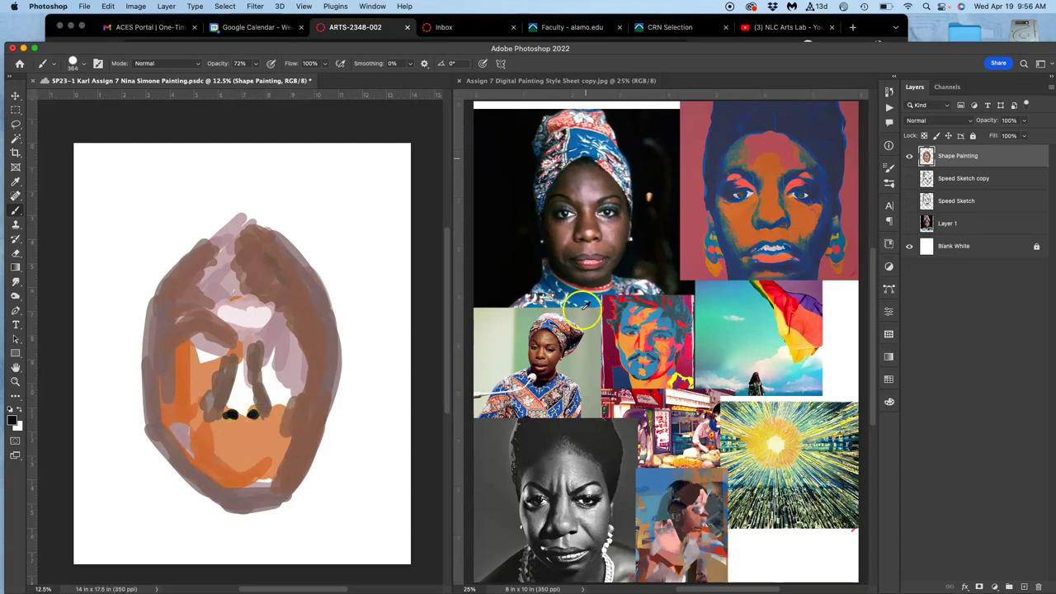
left_click(248, 437, "alt")
left_click_drag(232, 444, 245, 444)
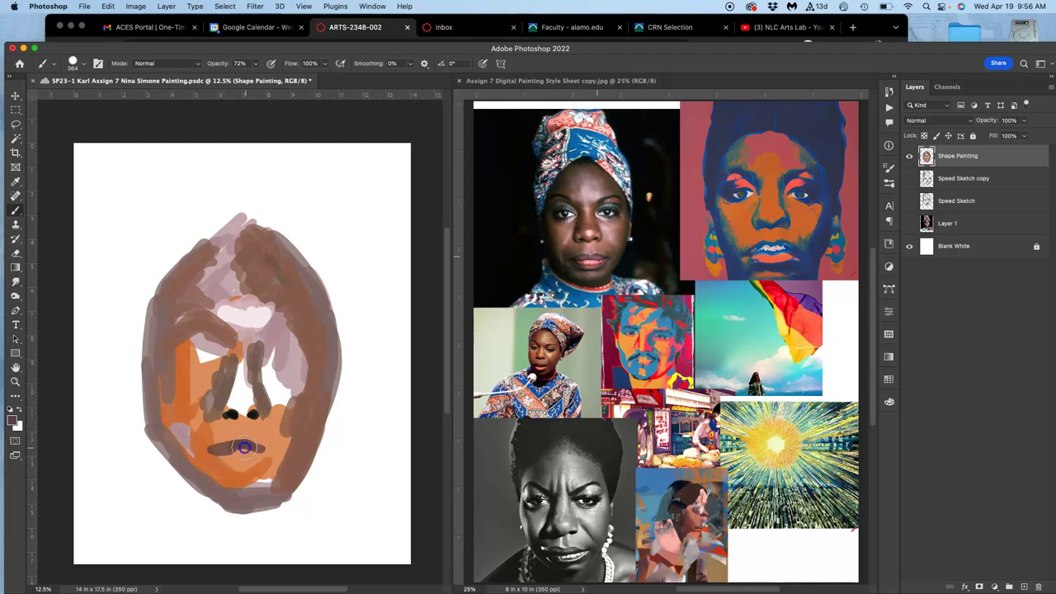
Step: Paint the lips in sampled pink and orange-red with a lighter lower-lip streak, then darken the left eye
left_click(589, 255, "alt")
left_click(273, 440)
left_click_drag(273, 440, 229, 460)
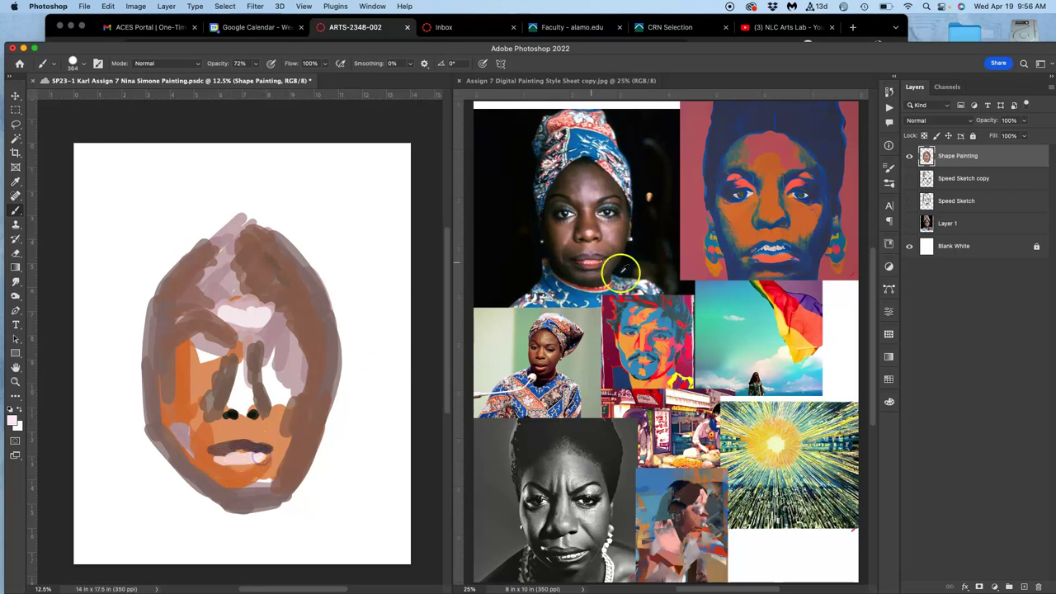
left_click(778, 251, "alt")
left_click(259, 433)
left_click_drag(260, 433, 232, 463)
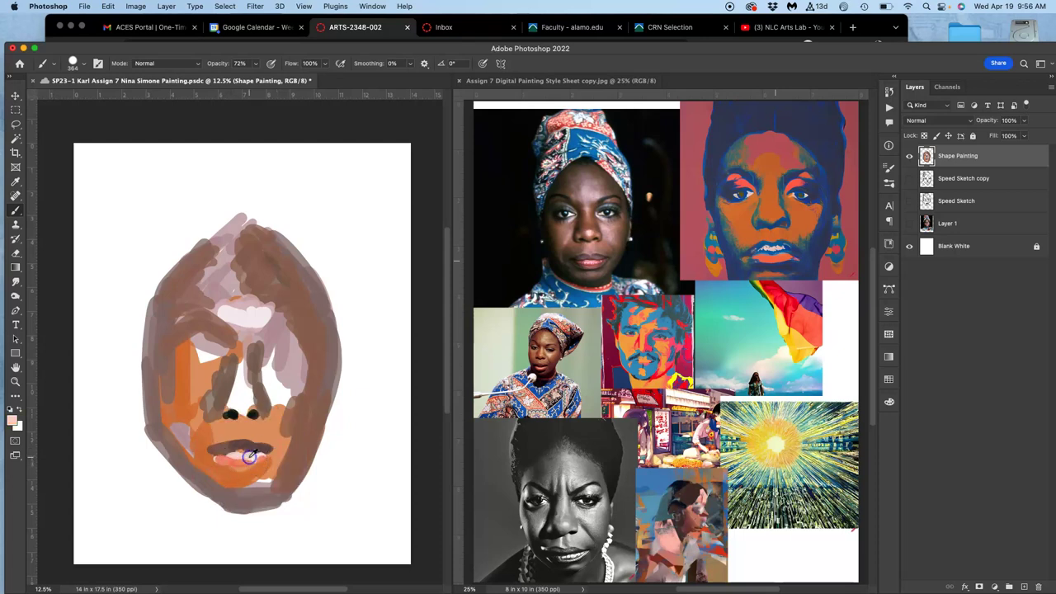
left_click(583, 285, "alt")
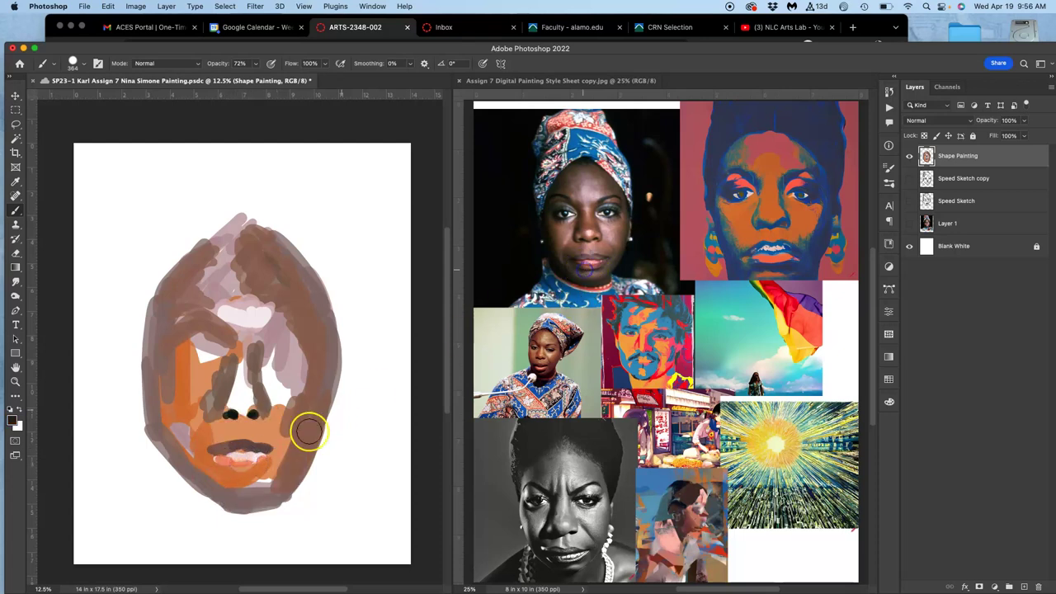
left_click(228, 463)
left_click_drag(229, 462, 221, 469)
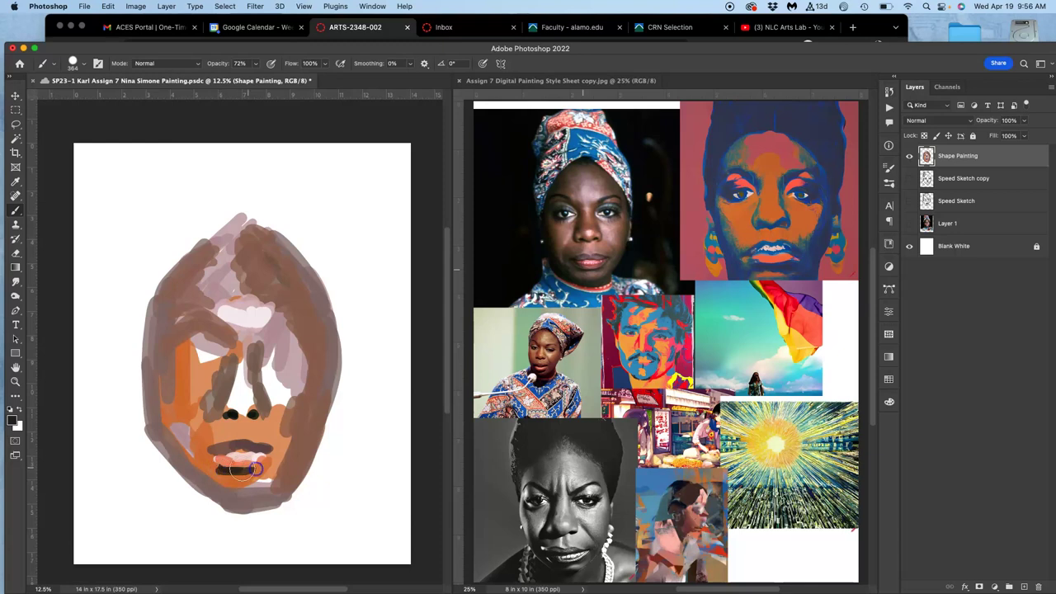
mouse_move(212, 354)
left_mouse_down()
mouse_move(196, 337)
mouse_move(195, 356)
left_mouse_up()
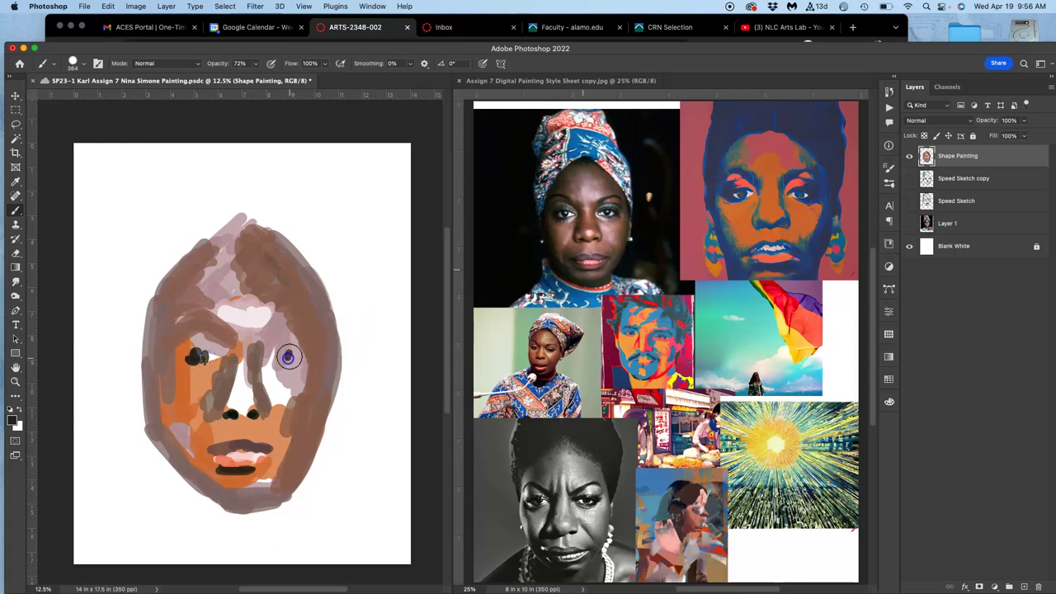
Step: Paint blue into both eyes and teal eyeshadow above the right eye, sampled from the references
left_click(848, 118, "alt")
left_click(288, 333)
mouse_move(186, 358)
left_mouse_down()
mouse_move(193, 341)
mouse_move(192, 356)
left_mouse_up()
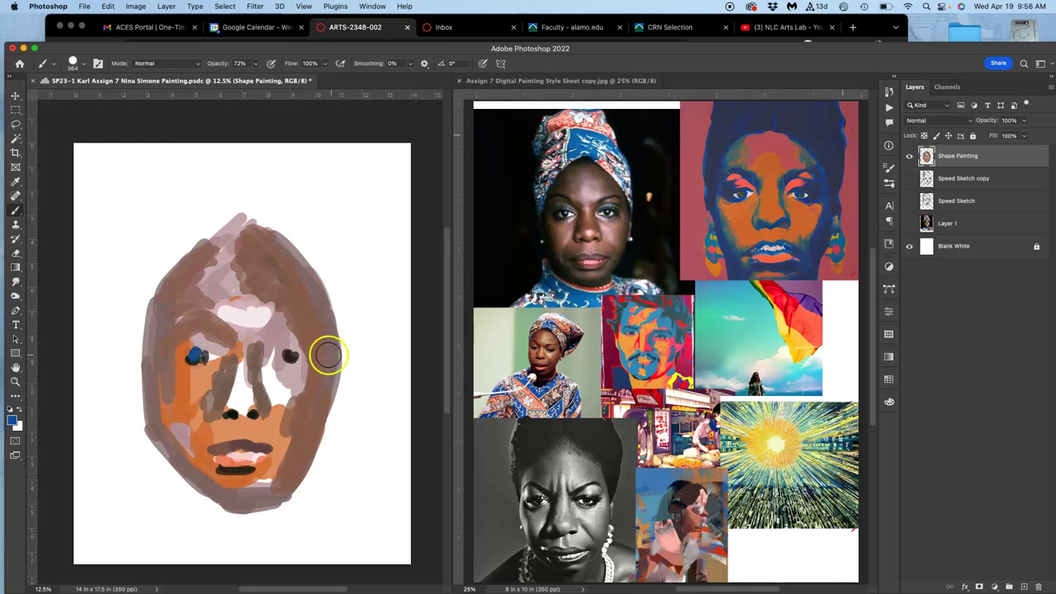
left_click_drag(323, 354, 290, 355)
left_click(195, 351)
left_click(488, 303, "alt")
left_click(716, 319, "alt")
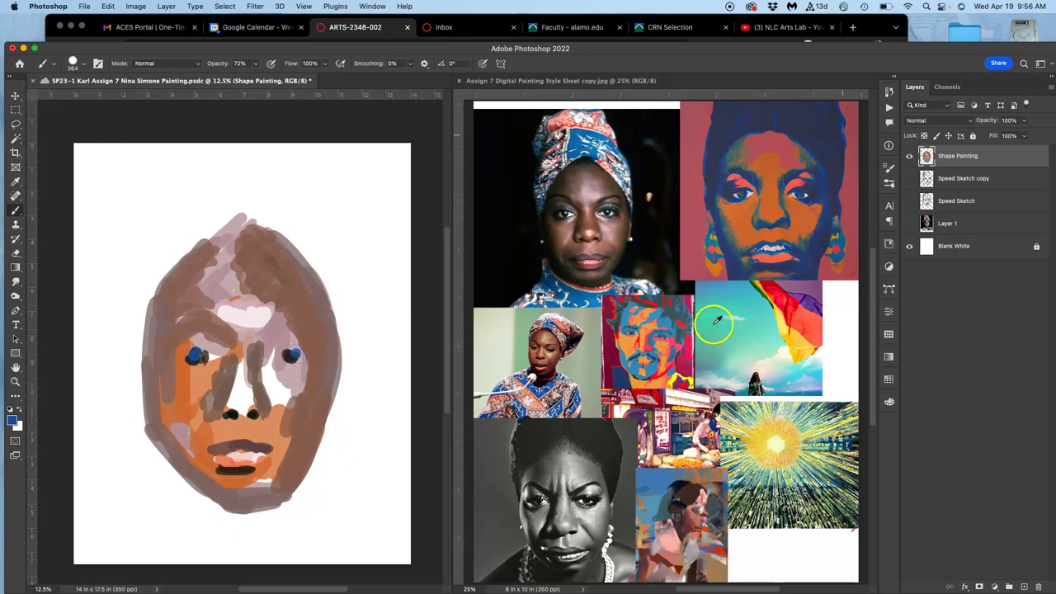
left_click(282, 353)
left_click_drag(304, 351, 312, 347)
left_click(256, 409)
Step: Add dark blue brows over both eyes, blue across the top of the head, and blue-grey beside the nose
left_click(621, 374, "alt")
mouse_move(266, 306)
left_mouse_down()
mouse_move(278, 335)
mouse_move(278, 323)
left_mouse_up()
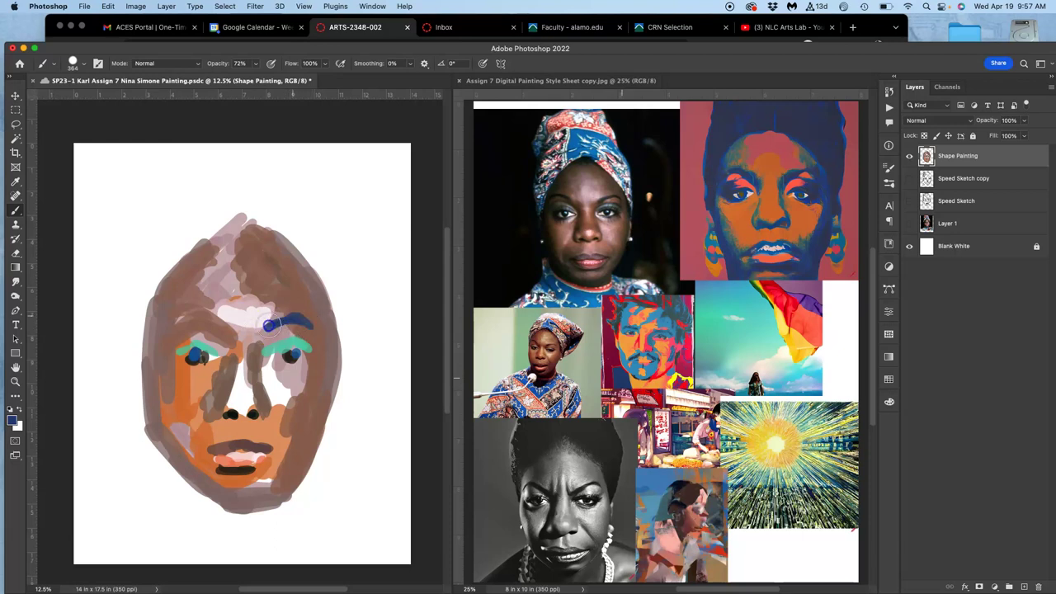
left_click_drag(189, 321, 180, 316)
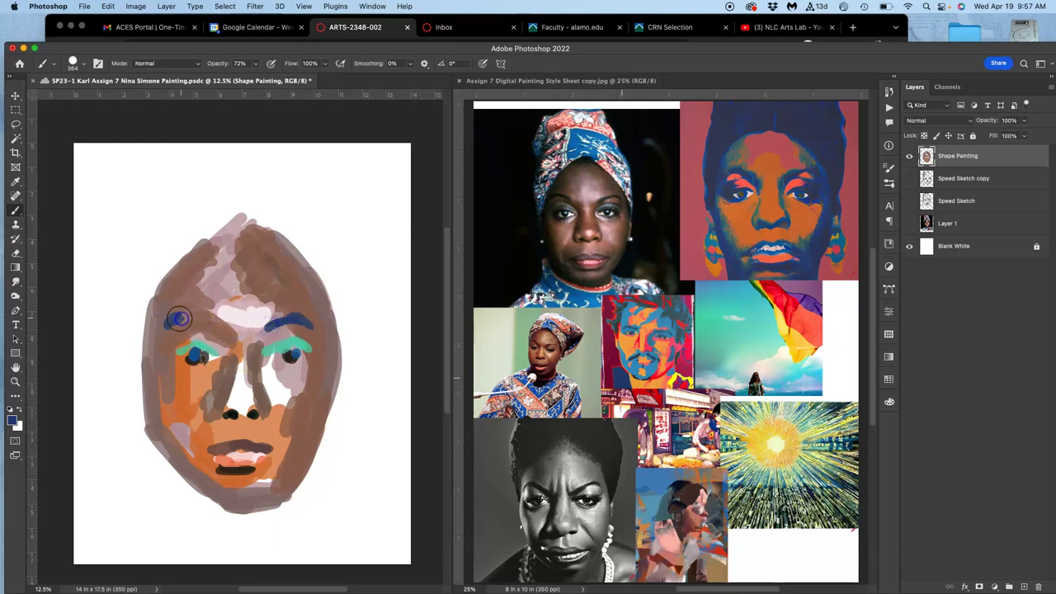
mouse_move(248, 231)
left_mouse_down()
mouse_move(206, 246)
mouse_move(241, 216)
mouse_move(305, 247)
left_mouse_up()
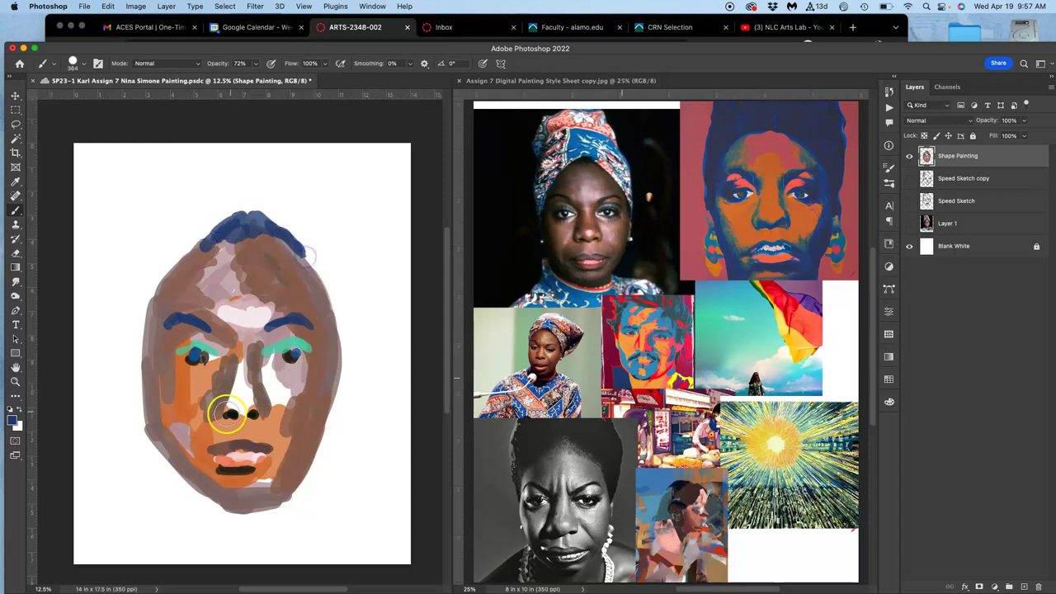
mouse_move(211, 407)
left_mouse_down()
mouse_move(232, 348)
mouse_move(210, 412)
left_mouse_up()
left_click(243, 441, "alt")
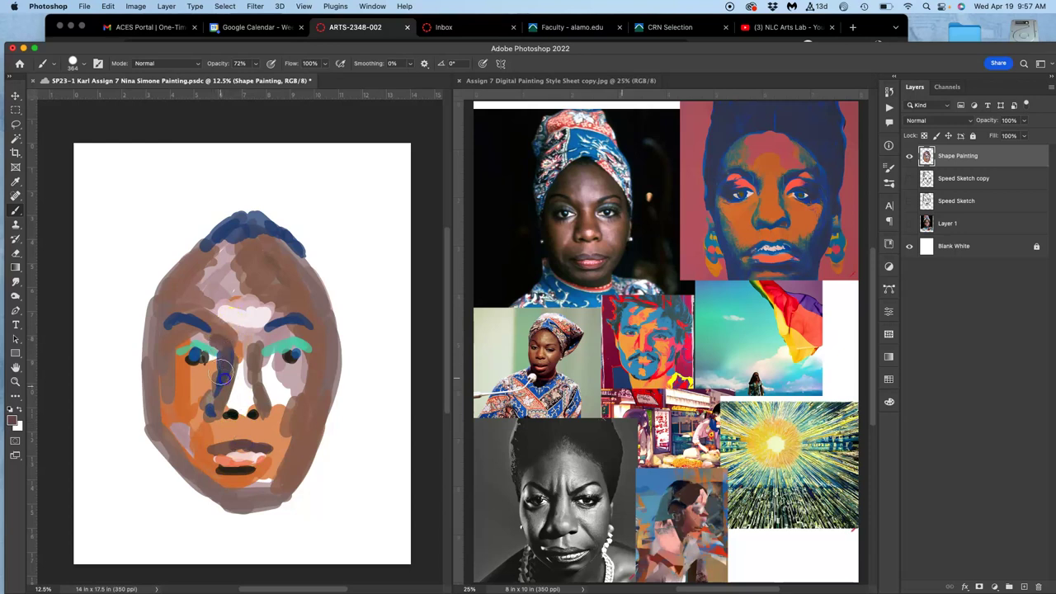